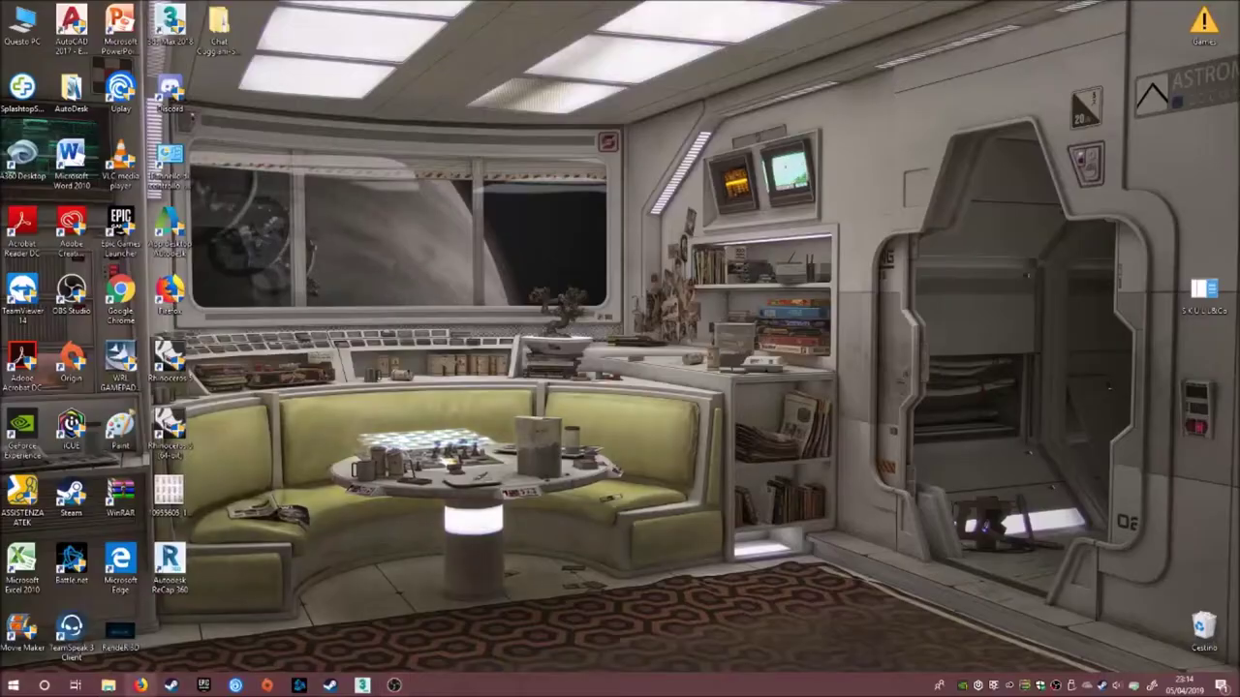
# - Load 3dsky.org and log in with the account details
pyautogui.press('Return')
pyautogui.click(852, 71)
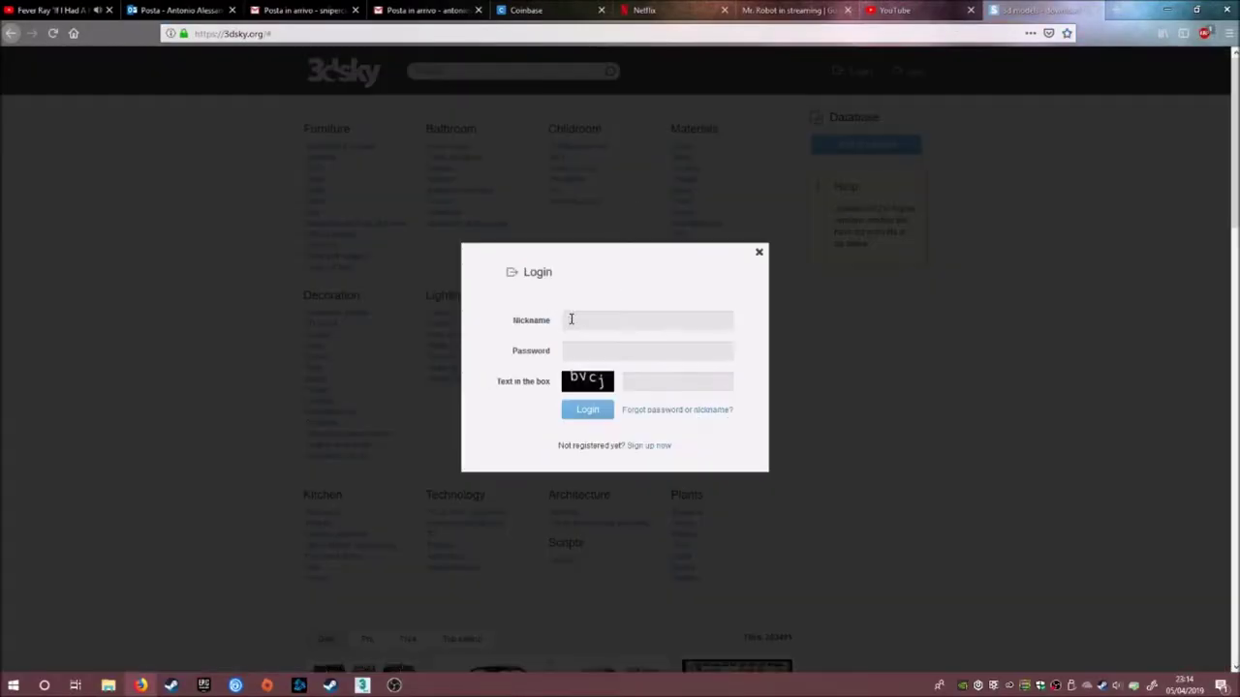
pyautogui.write('cj')
pyautogui.press('Return')
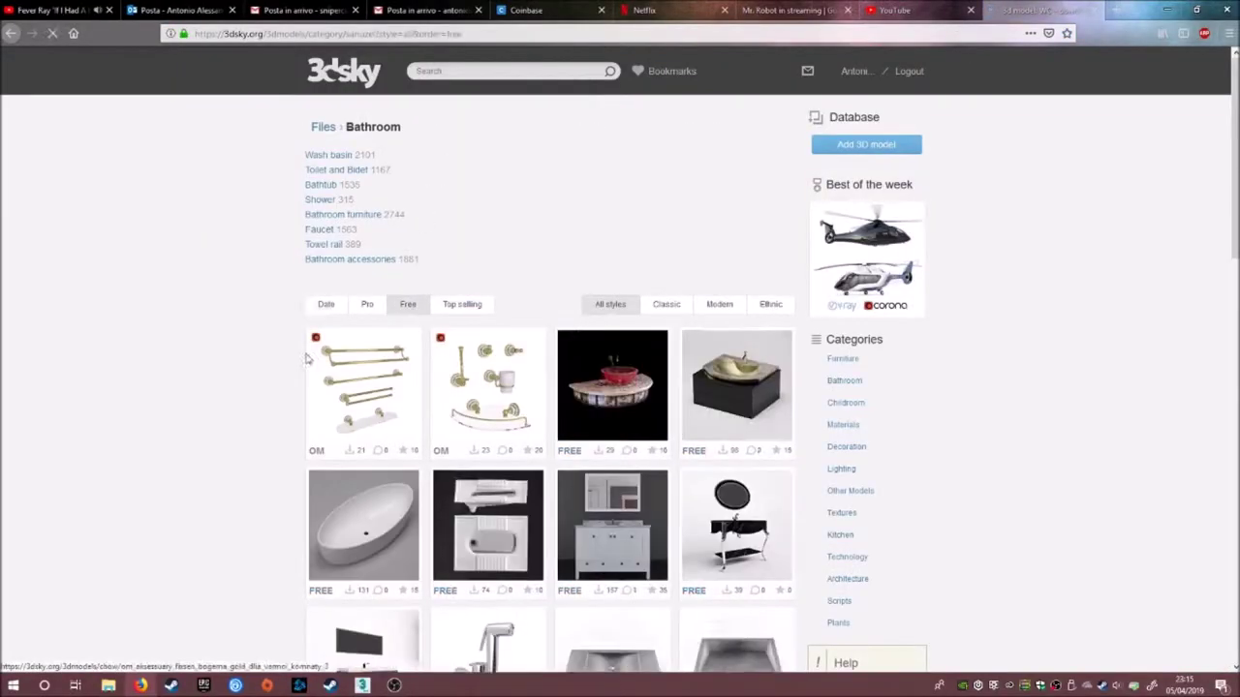
# - Browse the bathroom models and load the next page of results
pyautogui.scroll(-5, 291, 329)
pyautogui.scroll(-3, 223, 339)
pyautogui.scroll(-4, 218, 344)
pyautogui.scroll(-4, 219, 365)
pyautogui.scroll(-5, 219, 365)
pyautogui.click(559, 562)
pyautogui.scroll(5, 255, 384)
# - Search the site for 'sink' and browse through to the next results page
pyautogui.click(508, 71)
pyautogui.write('sink')
pyautogui.press('Return')
pyautogui.scroll(-2, 238, 319)
pyautogui.scroll(-5, 239, 321)
pyautogui.scroll(-5, 226, 368)
pyautogui.scroll(-5, 252, 417)
pyautogui.scroll(-4, 165, 344)
pyautogui.scroll(-3, 165, 343)
pyautogui.scroll(-3, 164, 344)
pyautogui.click(584, 604)
# - Open the Dimkra_Moyka_Duravit_Style sink cabinet page and download its archive
pyautogui.scroll(-10, 168, 387)
pyautogui.scroll(-4, 238, 388)
pyautogui.scroll(-2, 246, 354)
pyautogui.scroll(-2, 248, 358)
pyautogui.scroll(-4, 248, 358)
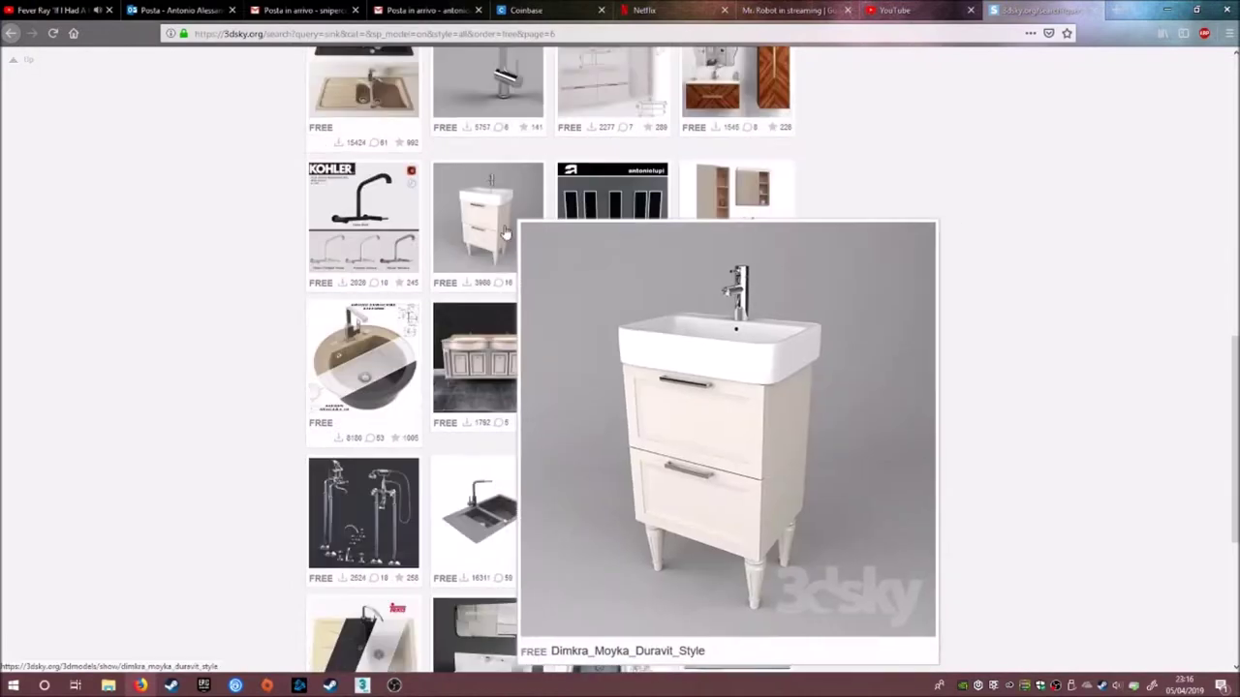
pyautogui.click(485, 213)
pyautogui.click(823, 501)
pyautogui.click(243, 271)
pyautogui.rightClick(97, 188)
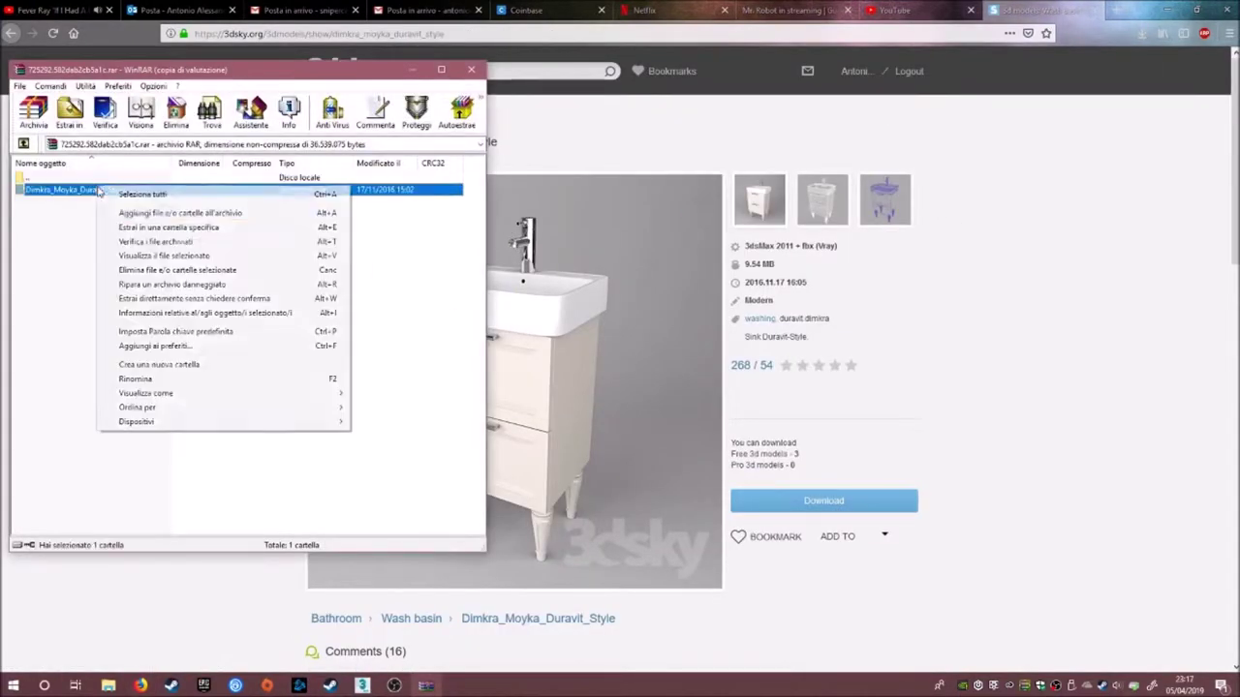
# - Extract the Dimkra_Moyka_Duravit_Style archive folder into the chosen destination folder
pyautogui.click(146, 188)
pyautogui.scroll(-5, 323, 320)
pyautogui.click(319, 404)
pyautogui.click(286, 448)
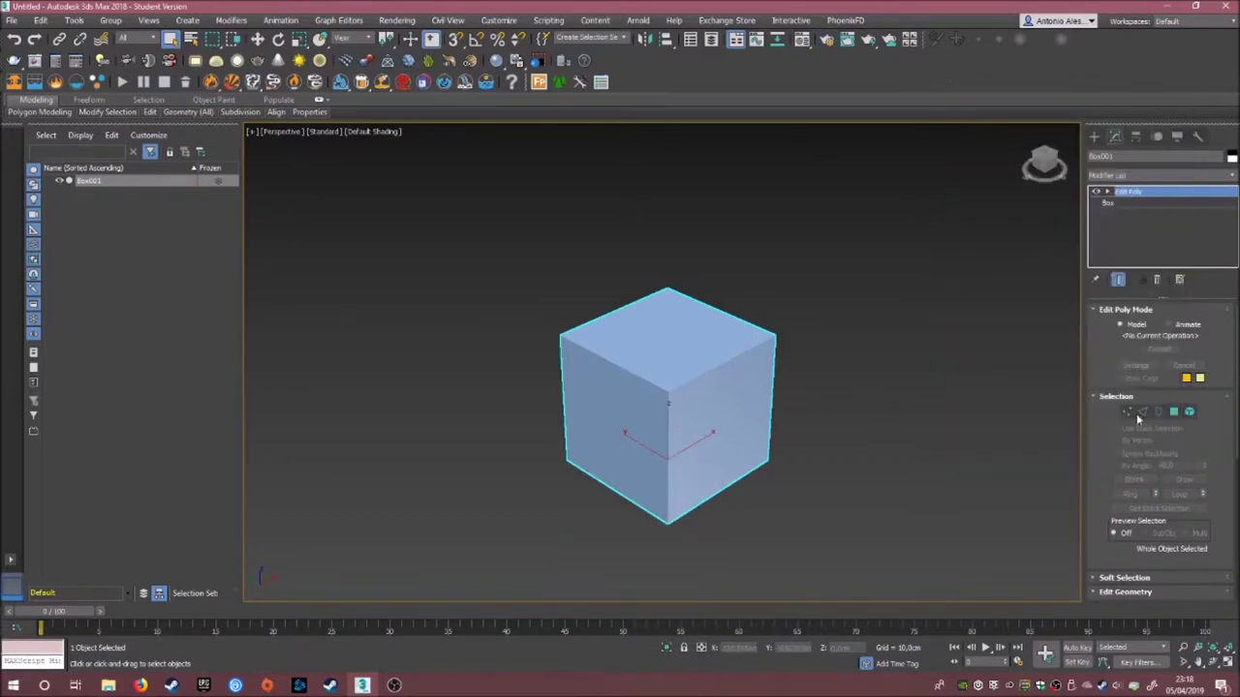
# - Inset and remove Box001's top face and show the viewport in Wireframe
pyautogui.scroll(-1, 1220, 458)
pyautogui.click(1202, 354)
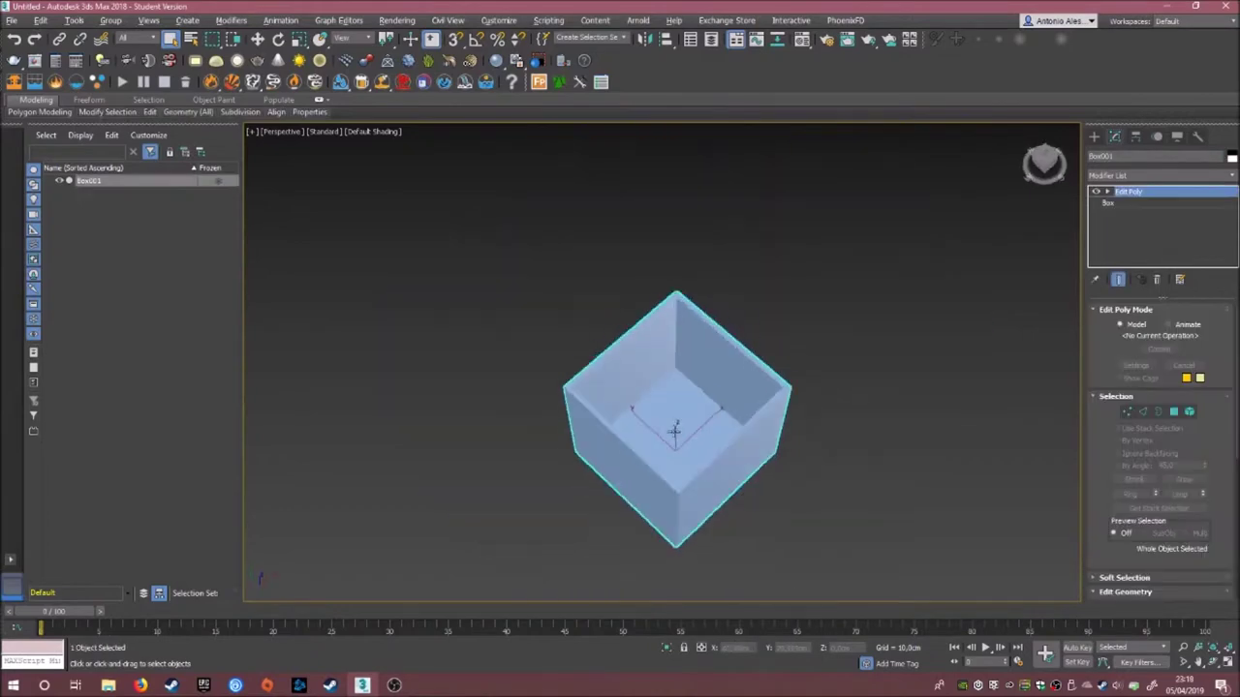
pyautogui.click(382, 132)
pyautogui.click(441, 213)
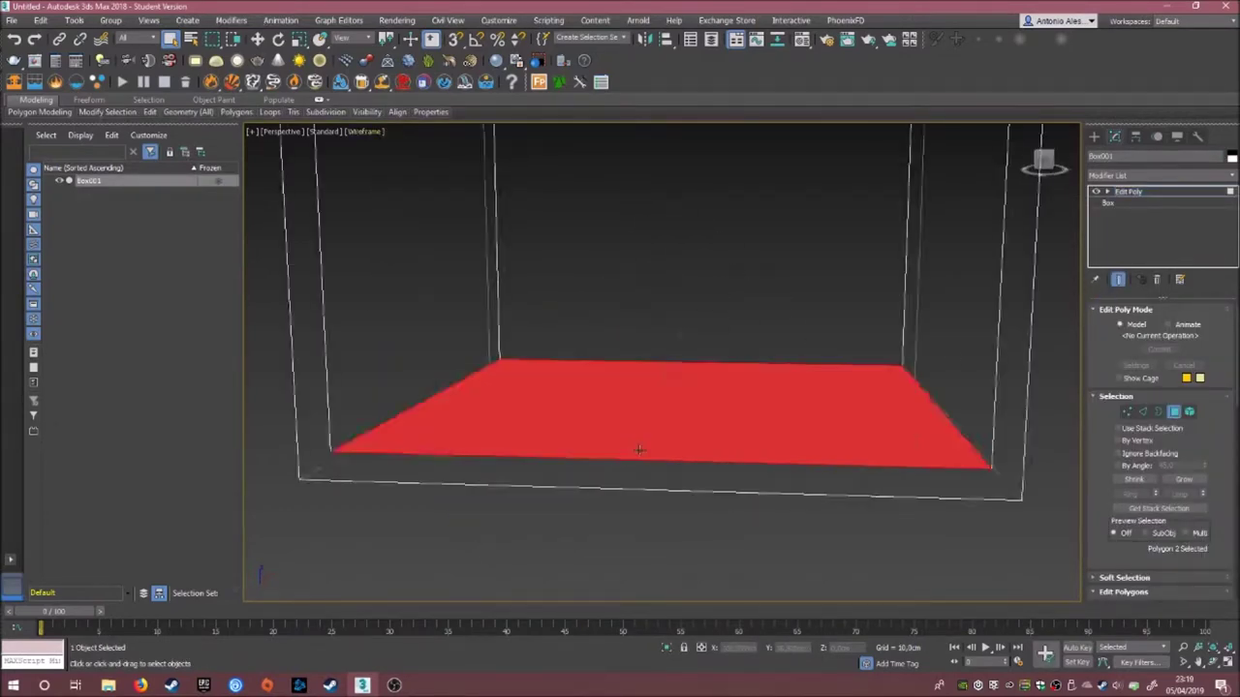
pyautogui.click(1124, 592)
pyautogui.scroll(-3, 1154, 456)
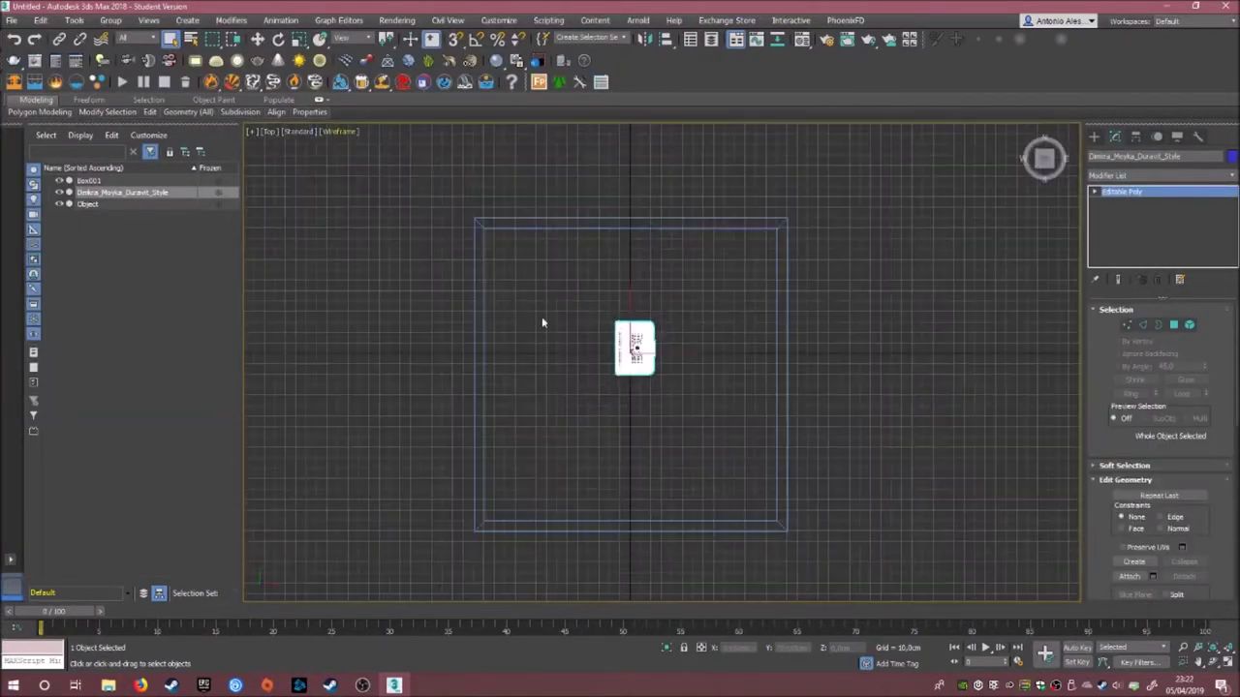
# - Snap the sink cabinet against the room wall and add a targeted physical camera facing it
pyautogui.moveTo(609, 341); pyautogui.dragTo(560, 267)
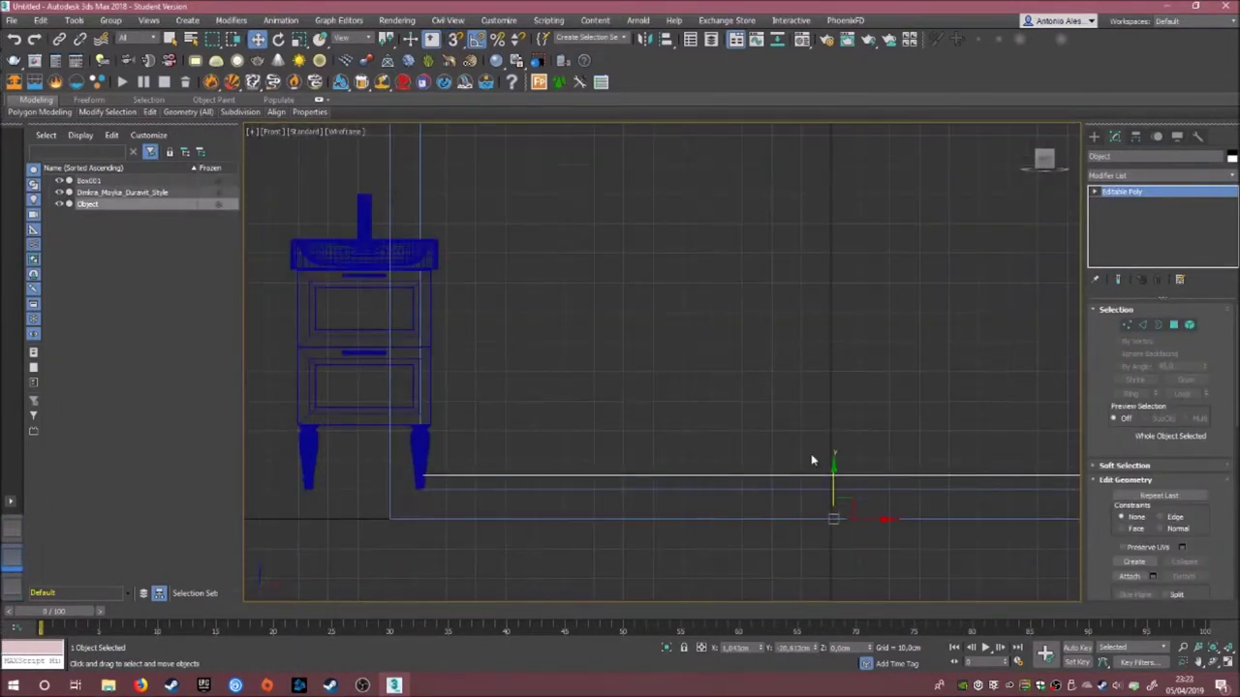
pyautogui.click(499, 456)
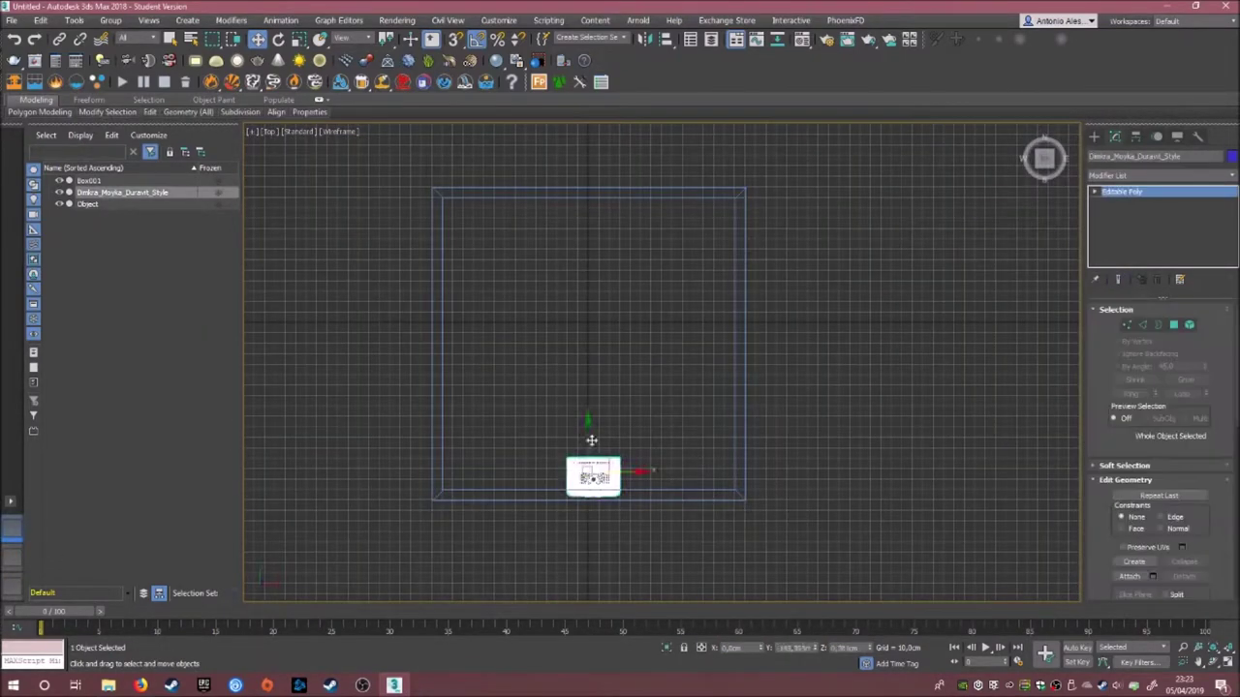
pyautogui.click(1094, 135)
pyautogui.click(1137, 155)
pyautogui.click(1134, 214)
pyautogui.click(453, 39)
pyautogui.moveTo(795, 243); pyautogui.dragTo(796, 243)
# - Switch the viewport to look through PhysCamera001
pyautogui.press('w')
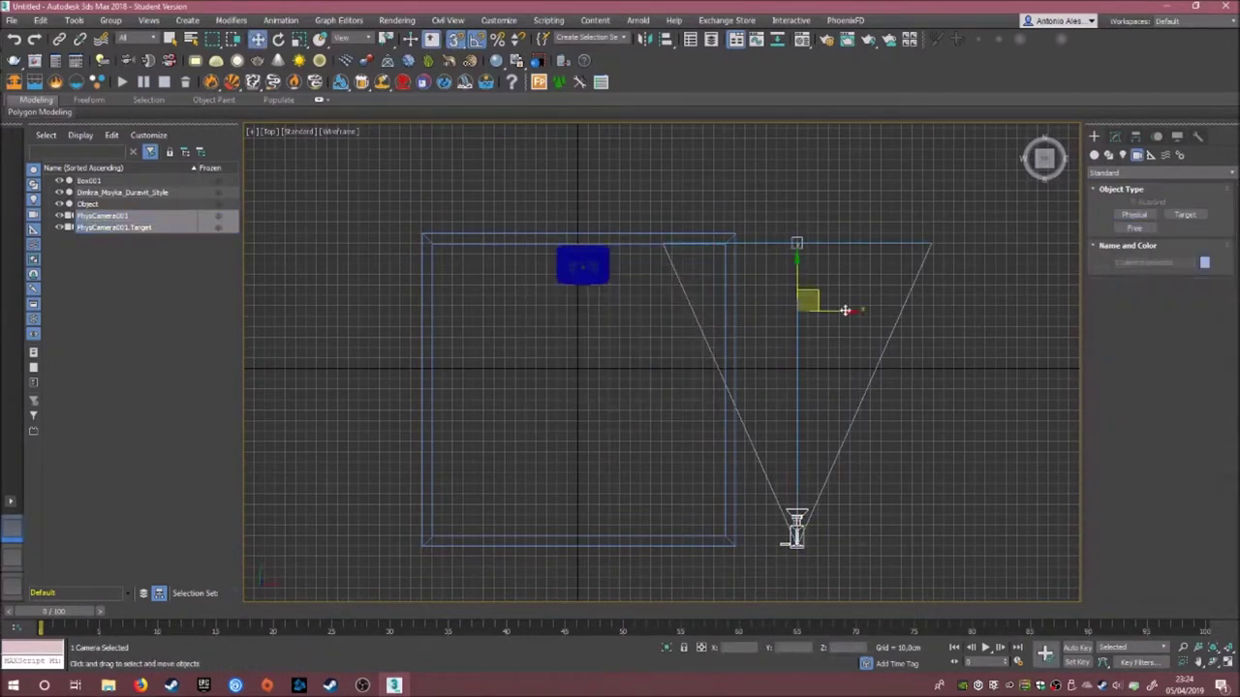
pyautogui.click(11, 586)
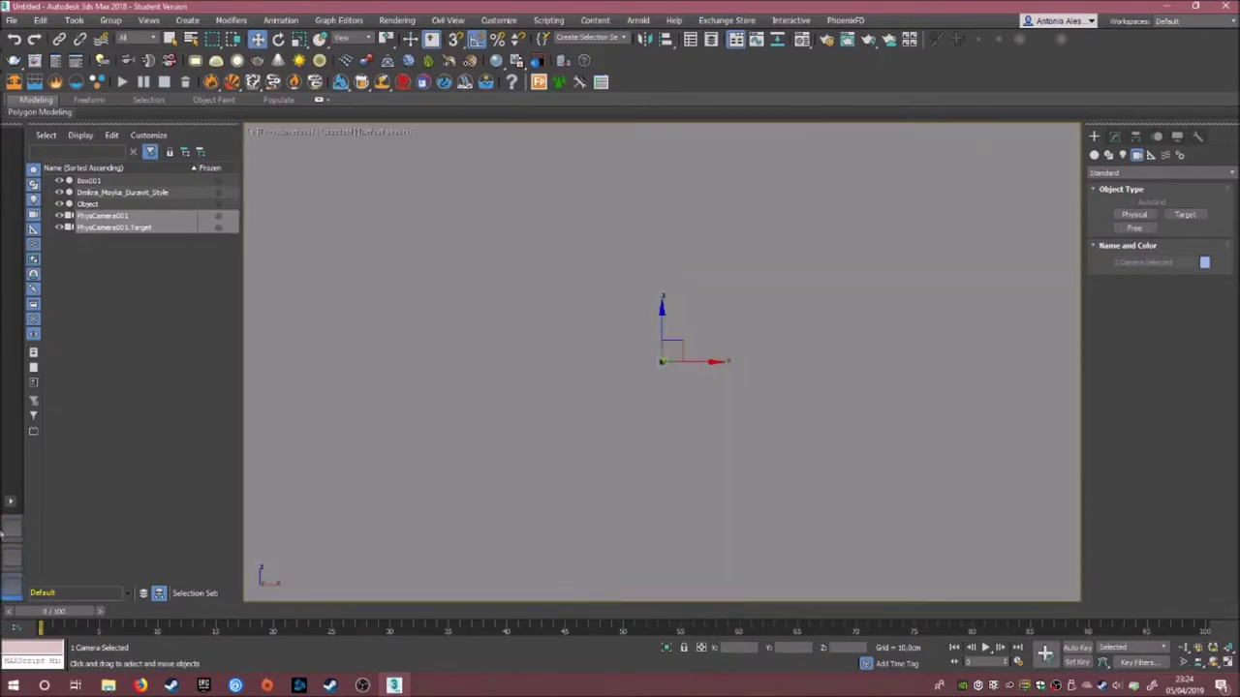
pyautogui.click(11, 529)
pyautogui.click(655, 469)
pyautogui.click(12, 586)
# - Set the camera to 40 mm and dolly and reposition it to frame the sink, then add Box002
pyautogui.click(1114, 137)
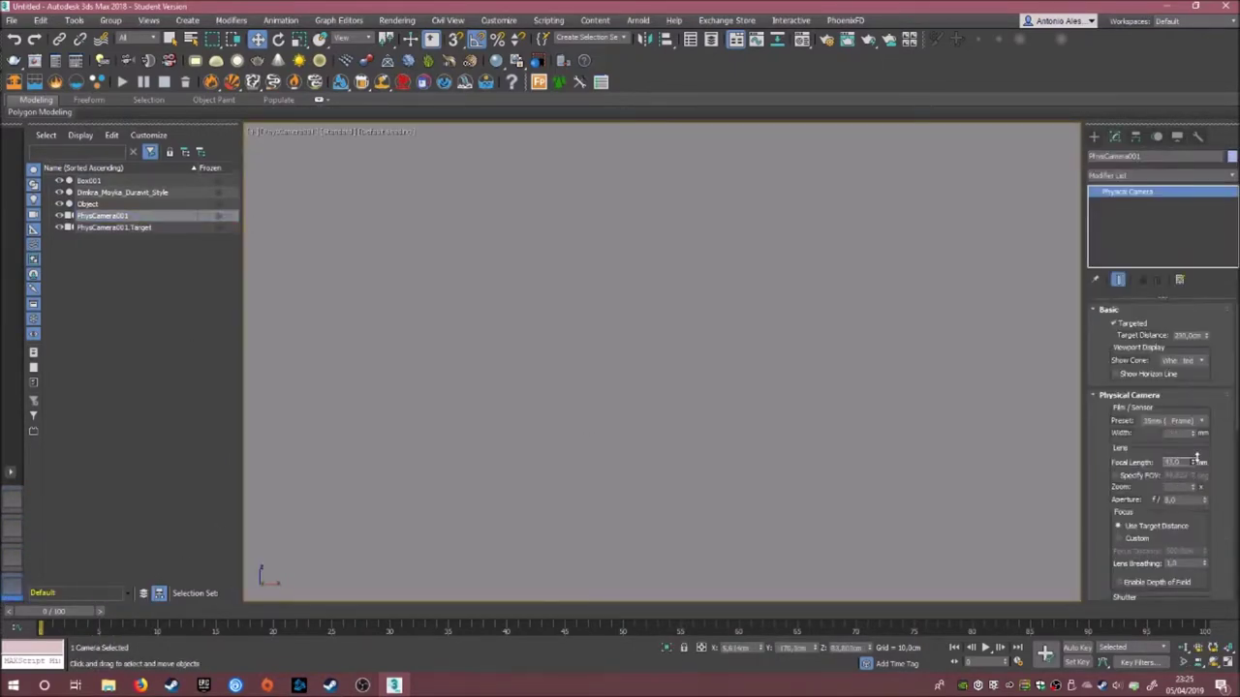
pyautogui.click(535, 378)
pyautogui.click(102, 215)
pyautogui.rightClick(692, 479)
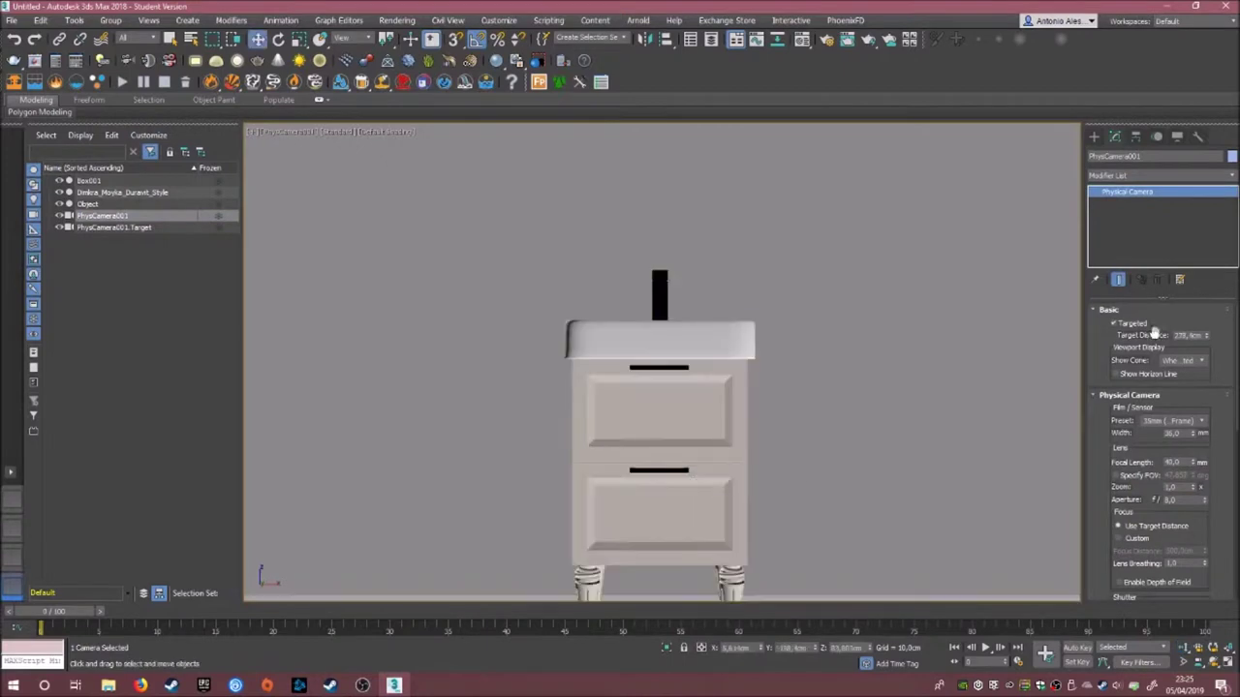
pyautogui.scroll(-3, 1162, 446)
pyautogui.scroll(-3, 1191, 400)
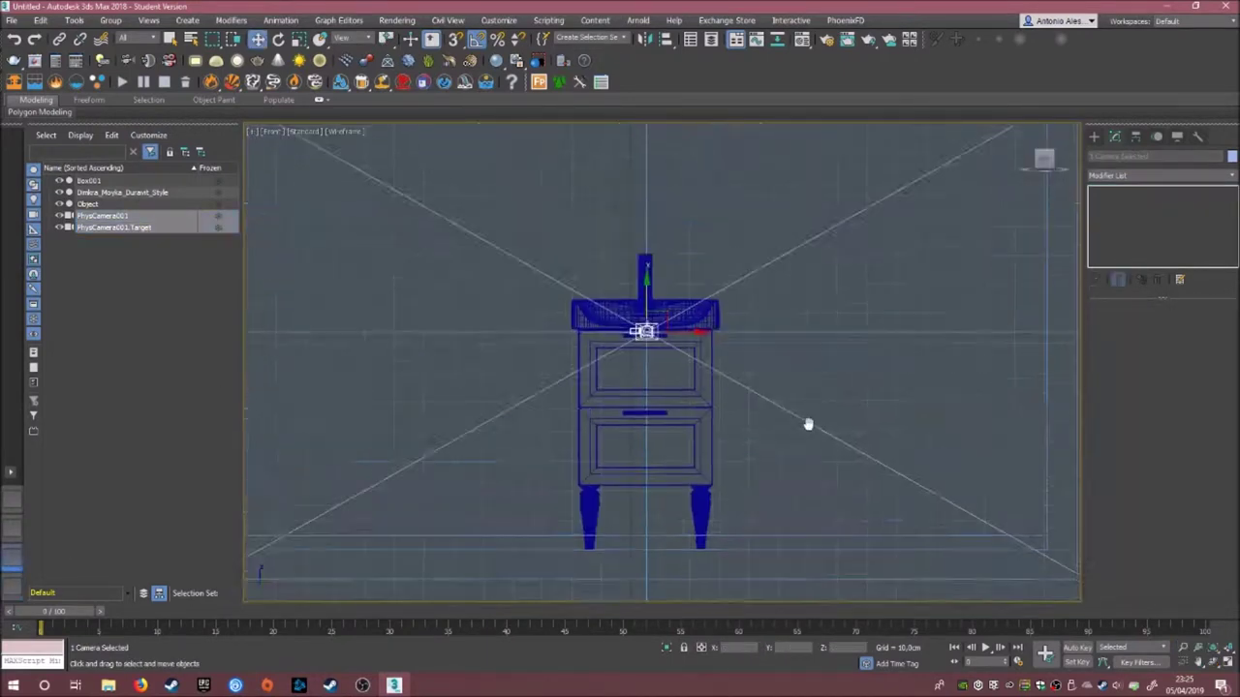
pyautogui.click(665, 307)
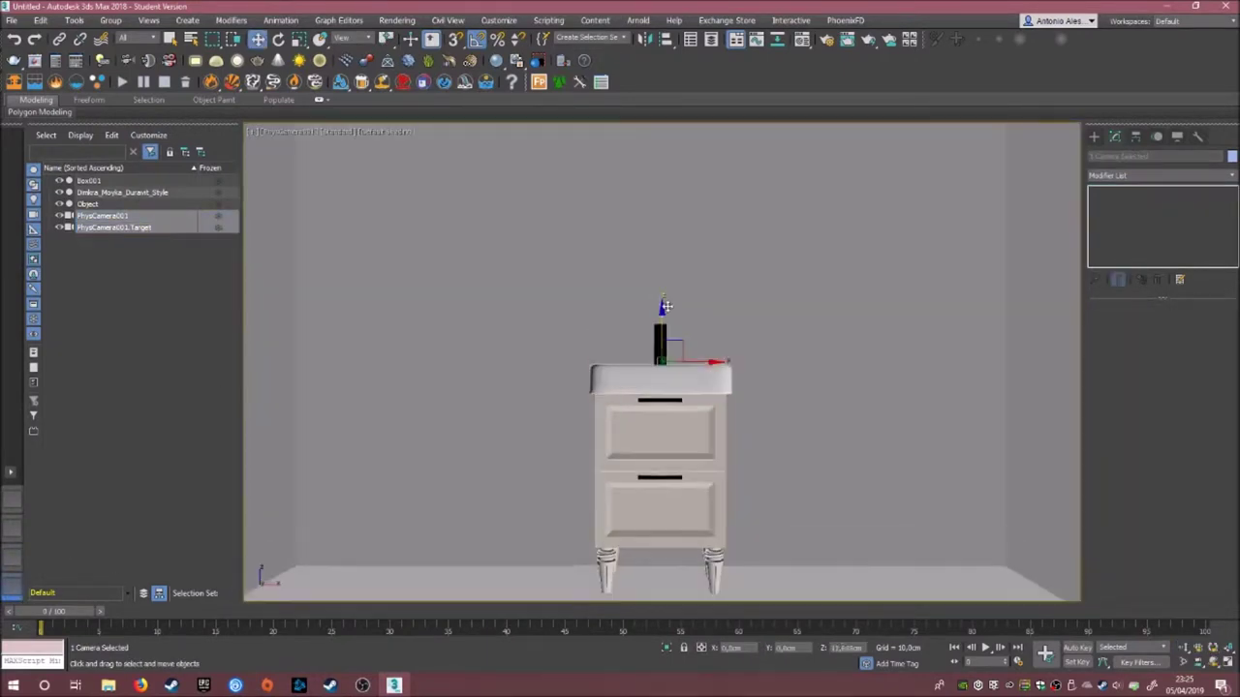
pyautogui.click(12, 500)
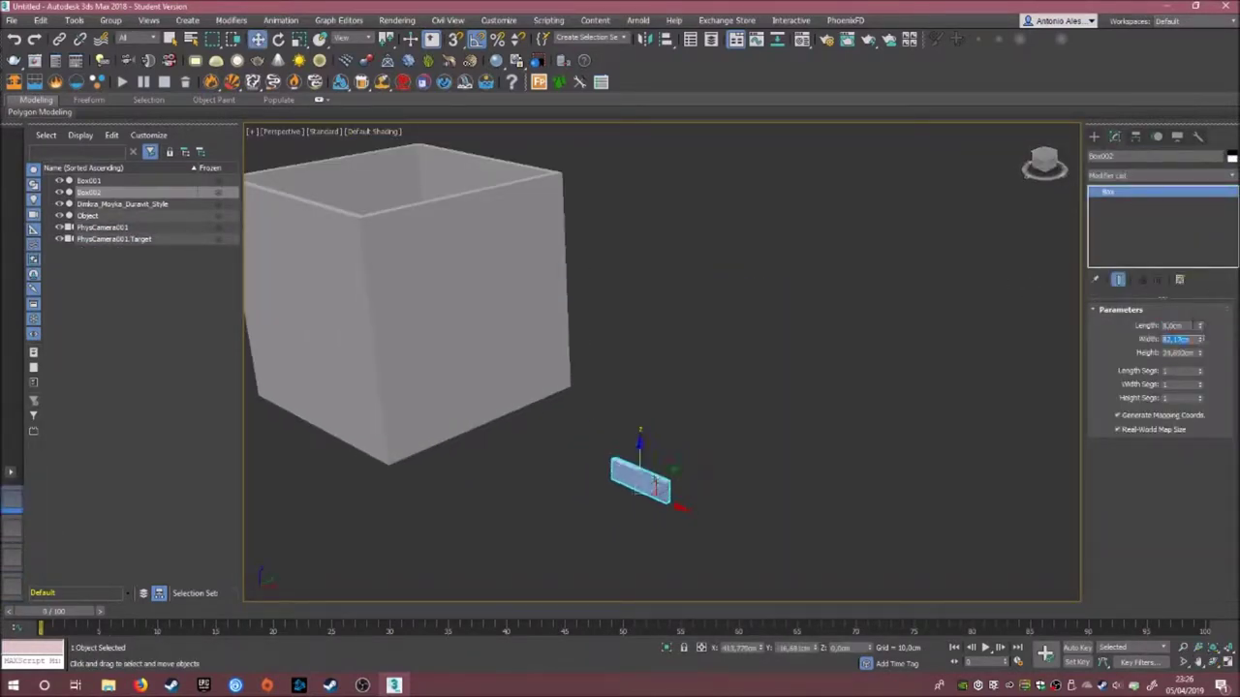
# - Add Edit Poly to Box002 and select its front polygon
pyautogui.press('z')
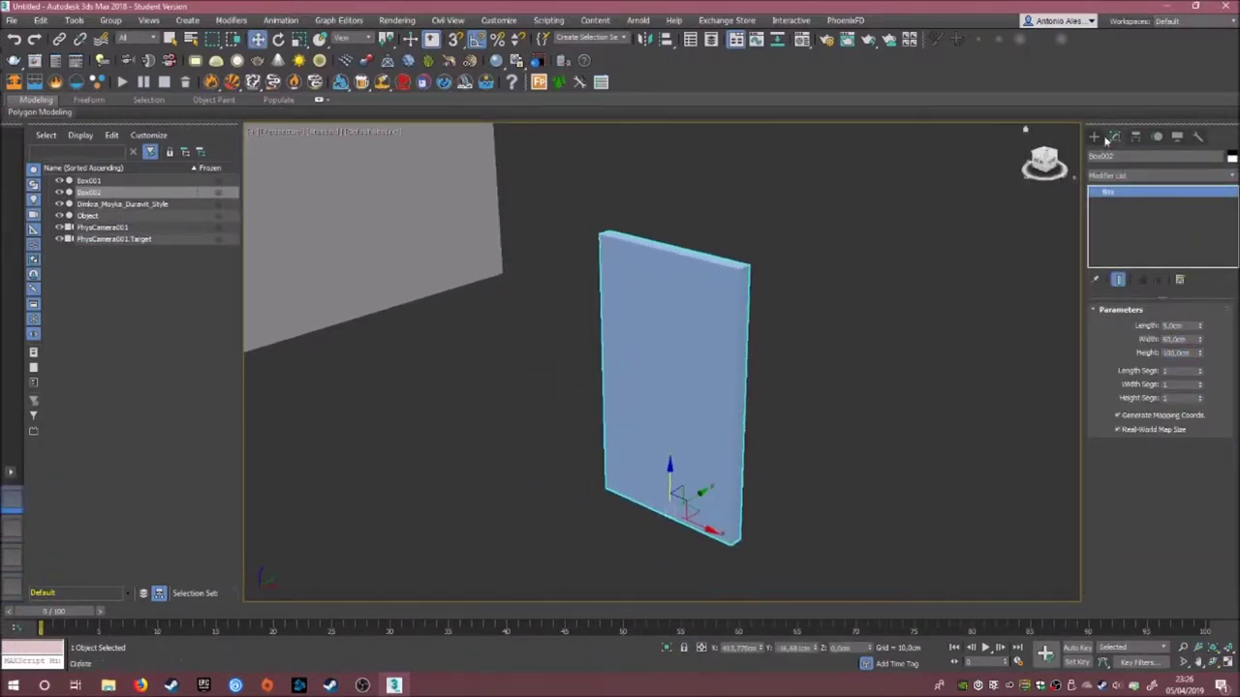
pyautogui.click(1162, 176)
pyautogui.press('4')
pyautogui.click(673, 387)
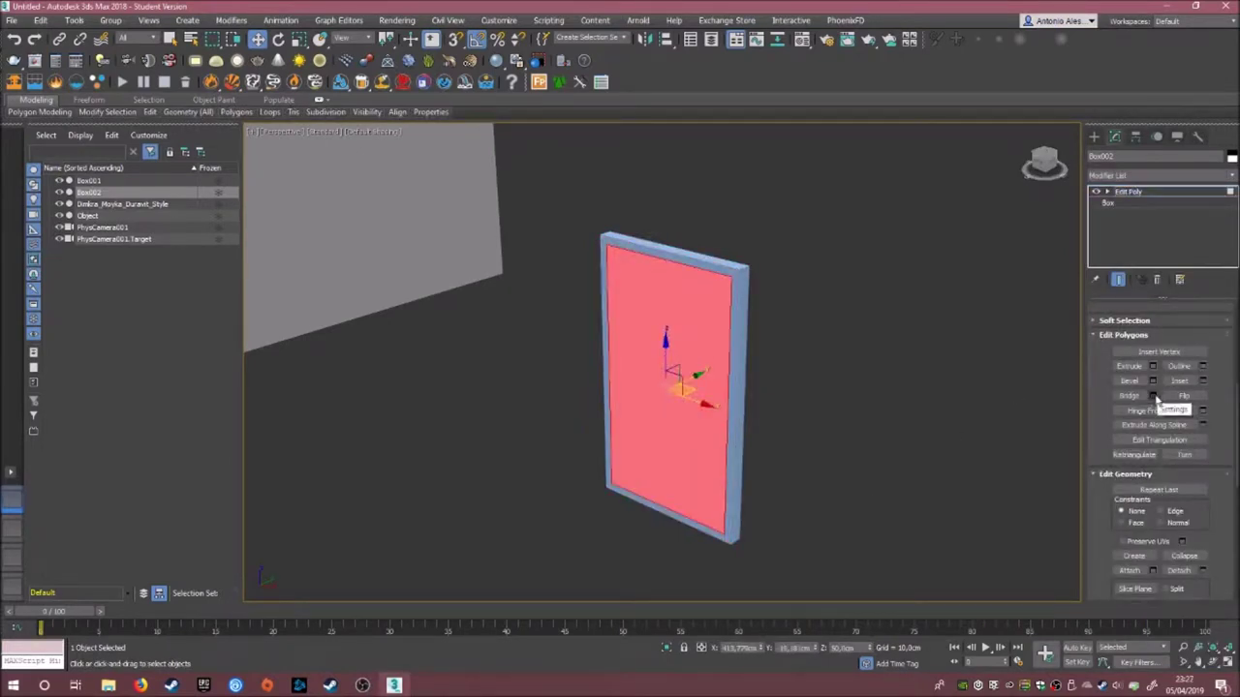
# - Inset, bevel and extrude the front face into a framed door, detaching its inner face as Object002
pyautogui.moveTo(665, 341)
pyautogui.keyDown('alt'); pyautogui.mouseDown(button='middle')
pyautogui.moveTo(728, 254)
pyautogui.moveTo(678, 271)
pyautogui.mouseUp(button='middle'); pyautogui.keyUp('alt')
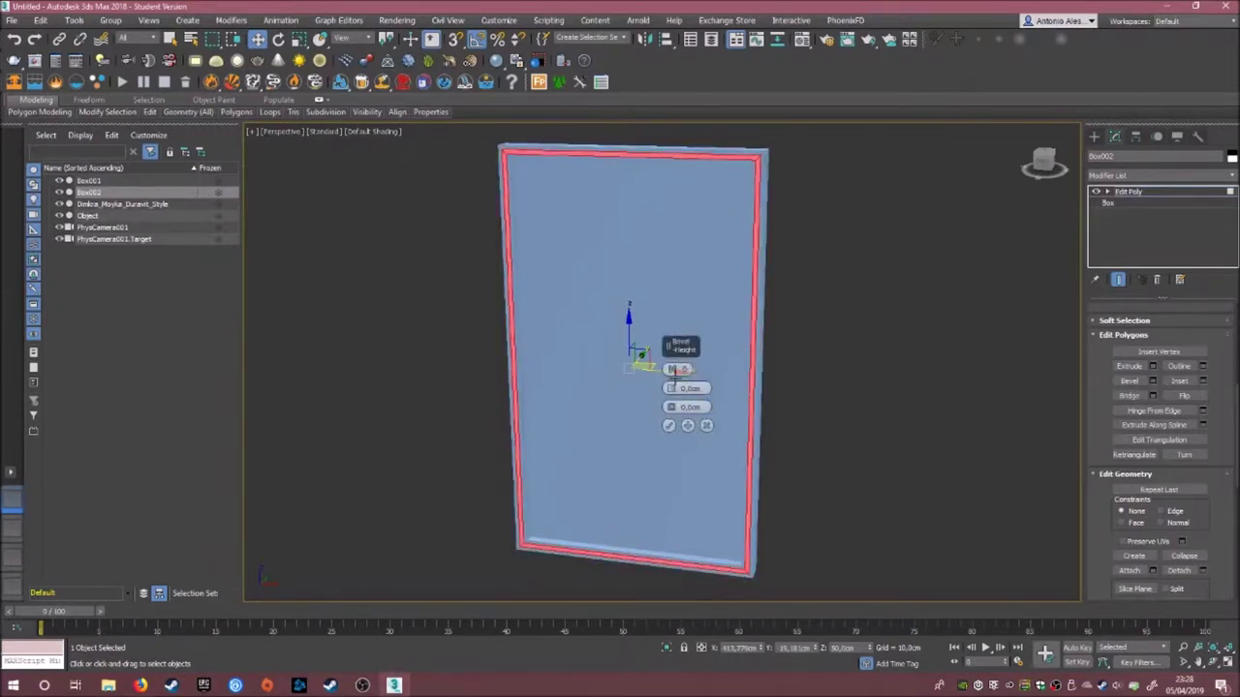
pyautogui.keyDown('alt'); pyautogui.moveTo(671, 369); pyautogui.dragTo(678, 349, button='middle'); pyautogui.keyUp('alt')
pyautogui.click(668, 388)
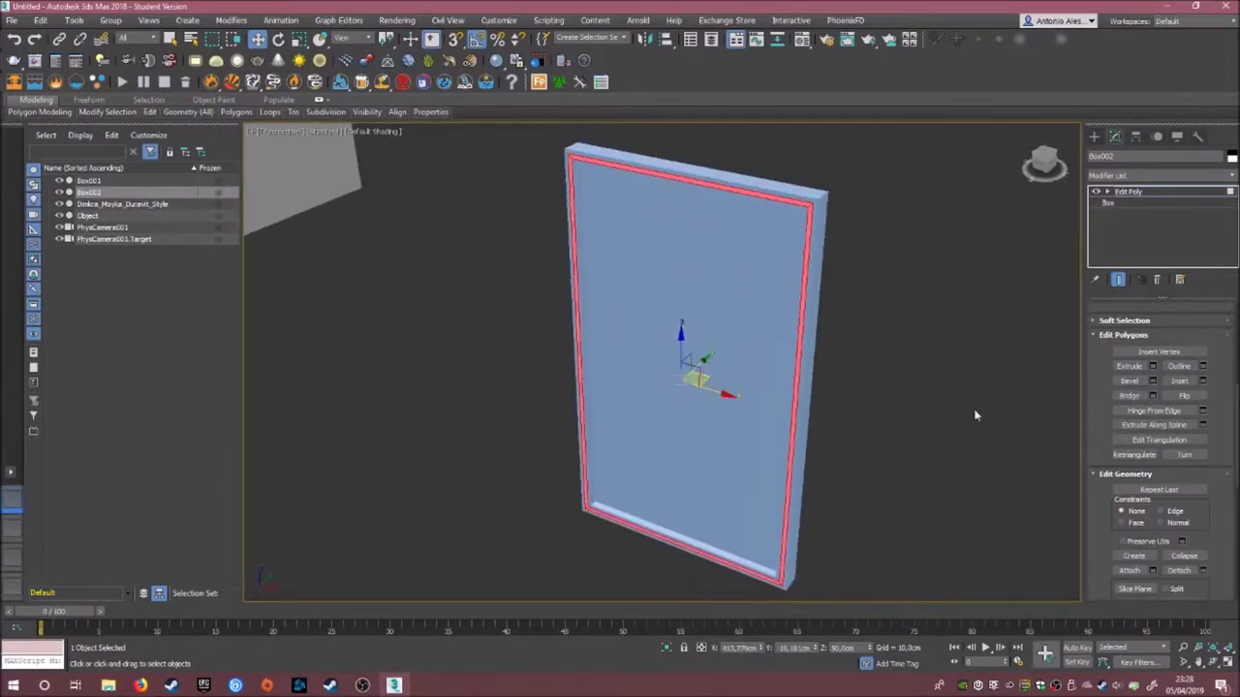
pyautogui.keyDown('alt'); pyautogui.moveTo(671, 387); pyautogui.dragTo(709, 434, button='middle'); pyautogui.keyUp('alt')
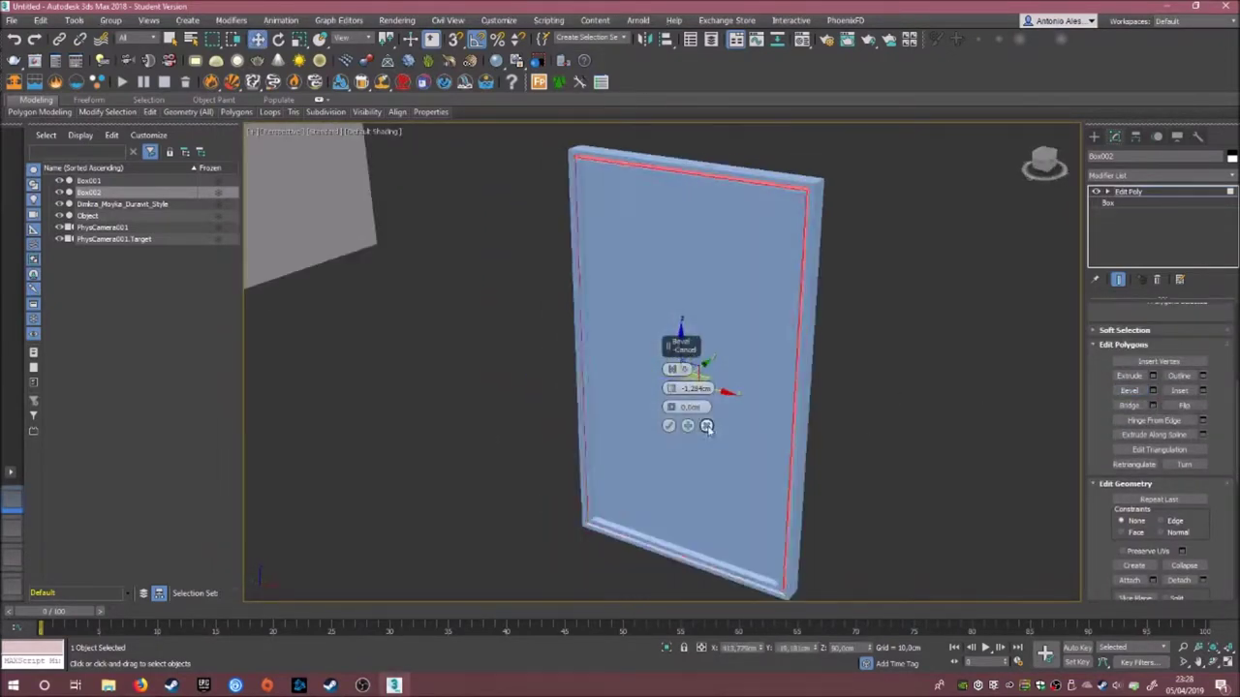
pyautogui.click(684, 406)
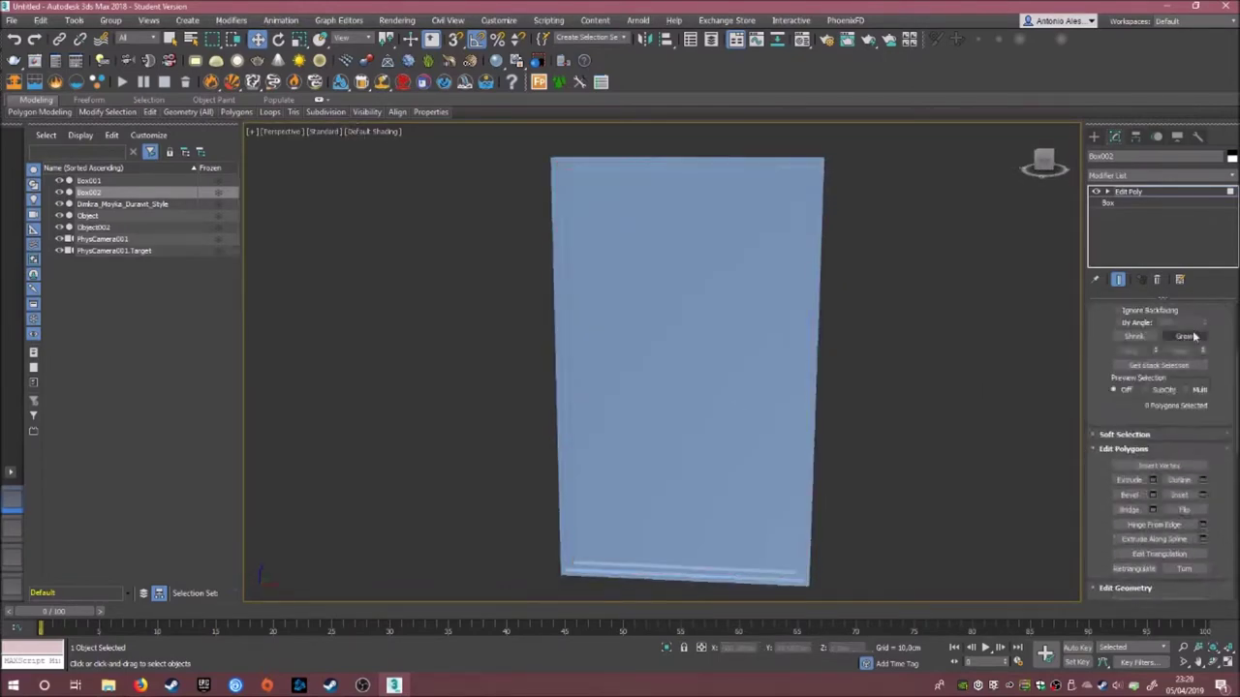
pyautogui.keyDown('ctrl'); pyautogui.click(433, 369); pyautogui.keyUp('ctrl')
# - Inspect the scene from top, front and camera views and nudge the camera slightly right
pyautogui.press('t')
pyautogui.press('z')
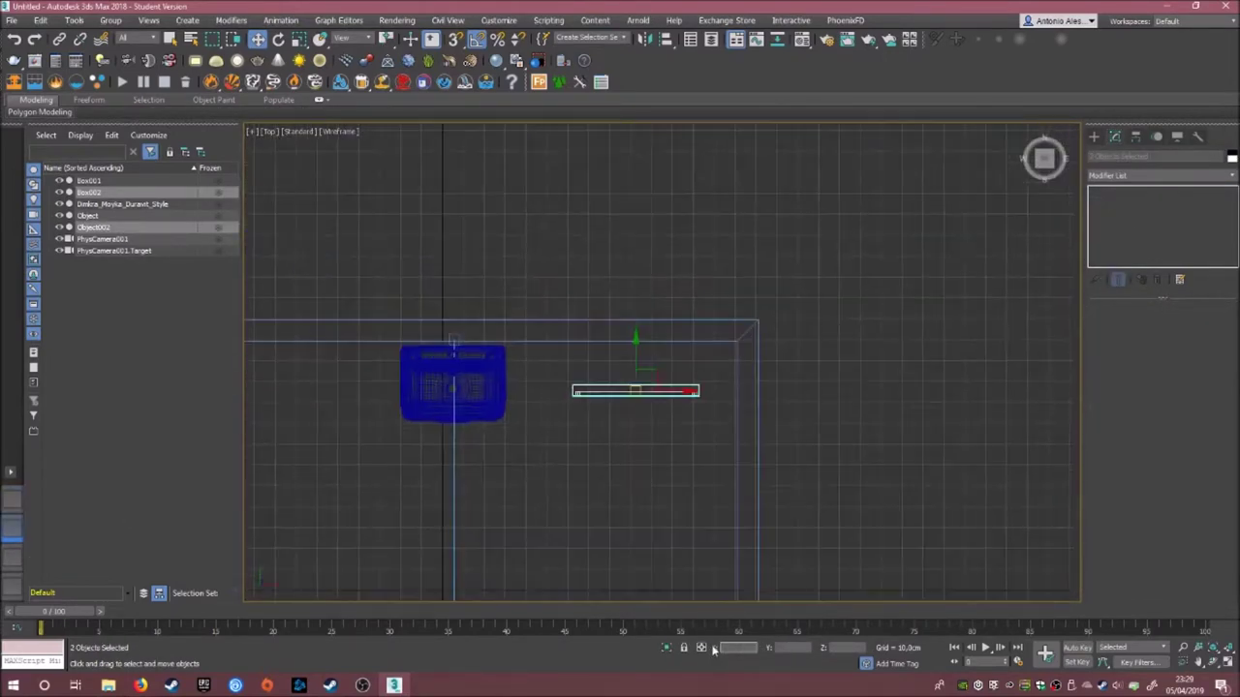
pyautogui.scroll(3, 567, 397)
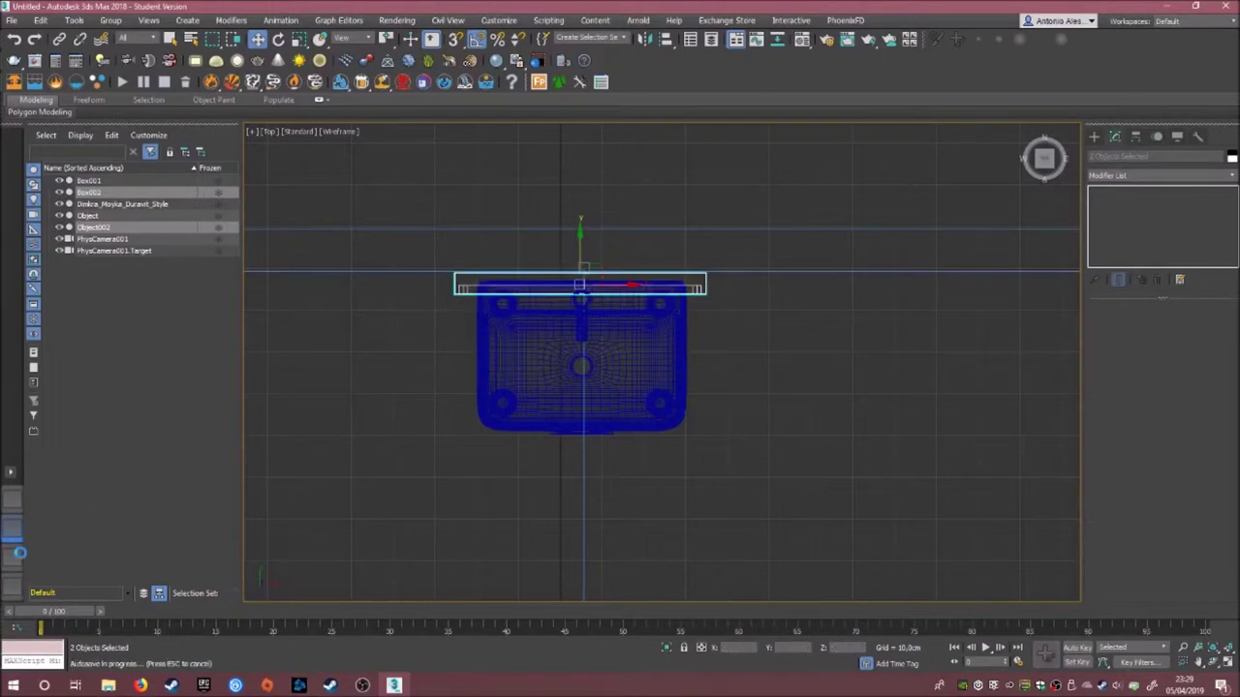
pyautogui.press('f')
pyautogui.scroll(5, 517, 313)
pyautogui.scroll(3, 517, 313)
pyautogui.press('c')
pyautogui.press('m')
pyautogui.press('m')
pyautogui.click(129, 512)
pyautogui.moveTo(718, 363); pyautogui.dragTo(335, 349)
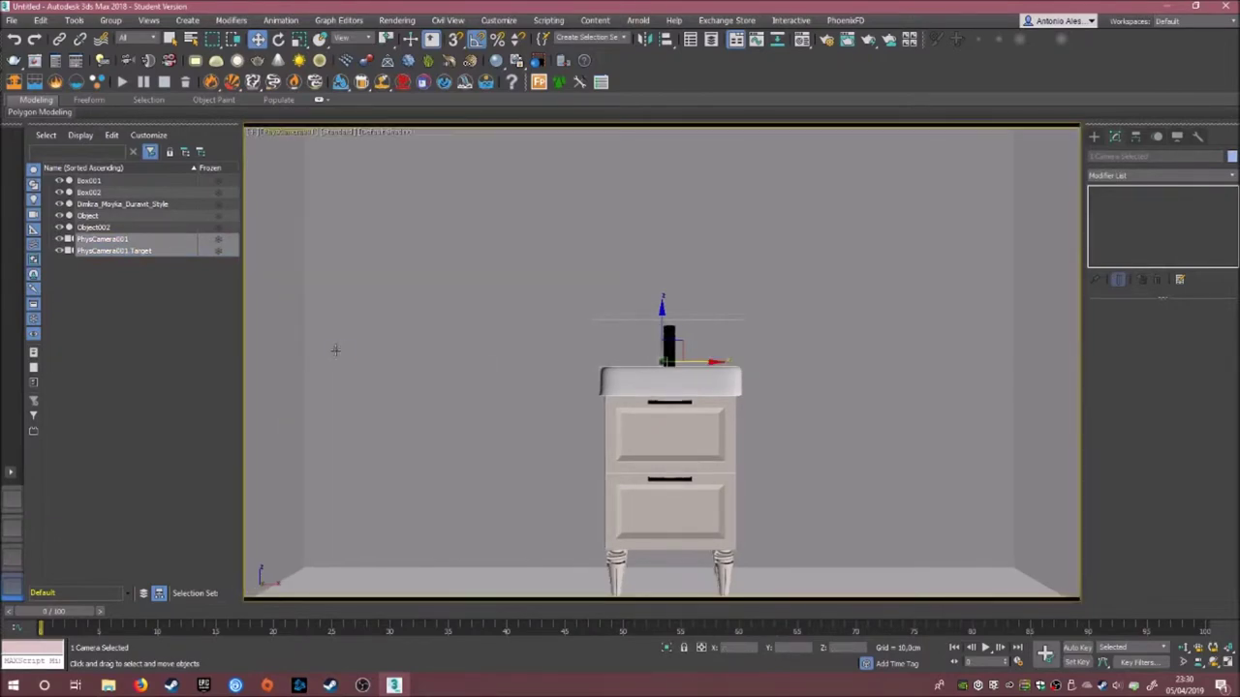
# - Centre the sink on the back wall by its Y coordinate and save as BlueBath.max
pyautogui.press('t')
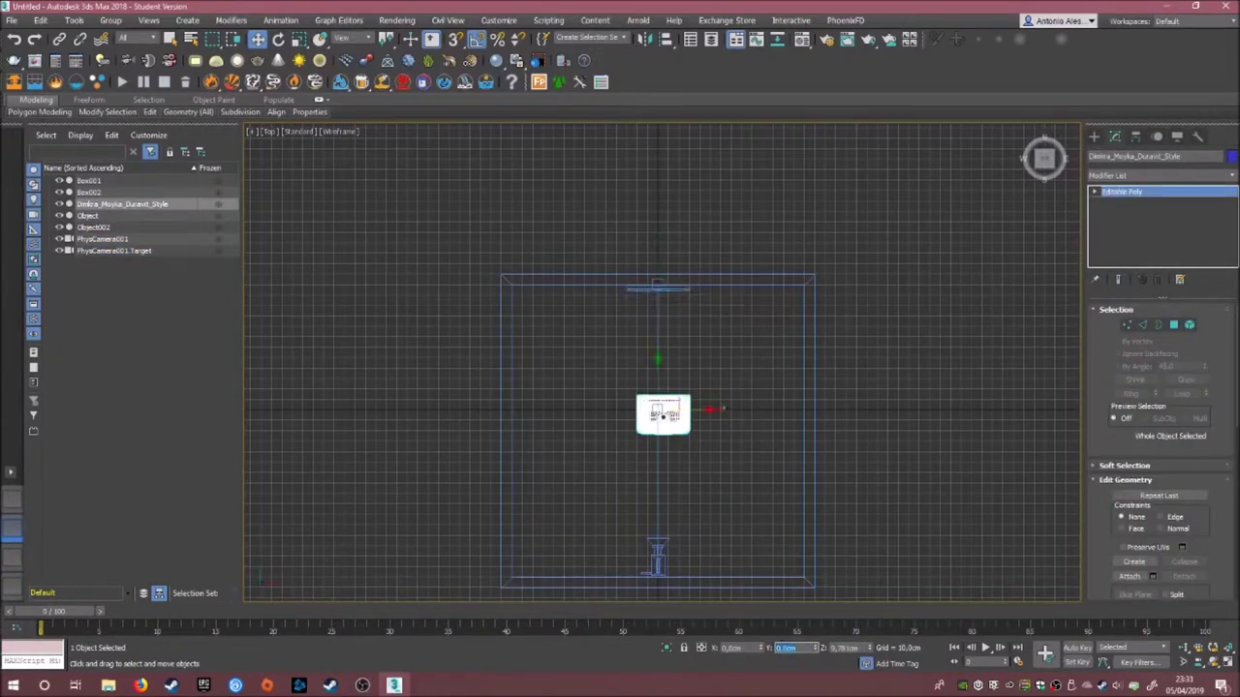
pyautogui.press('Return')
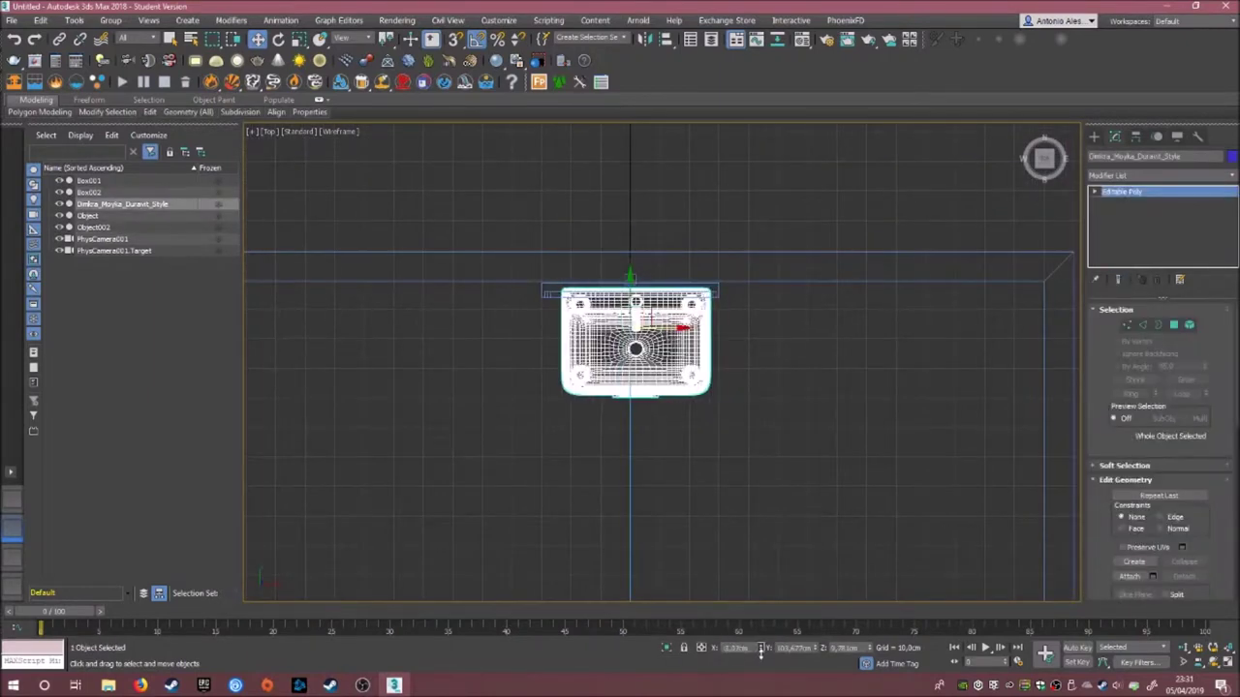
pyautogui.press('c')
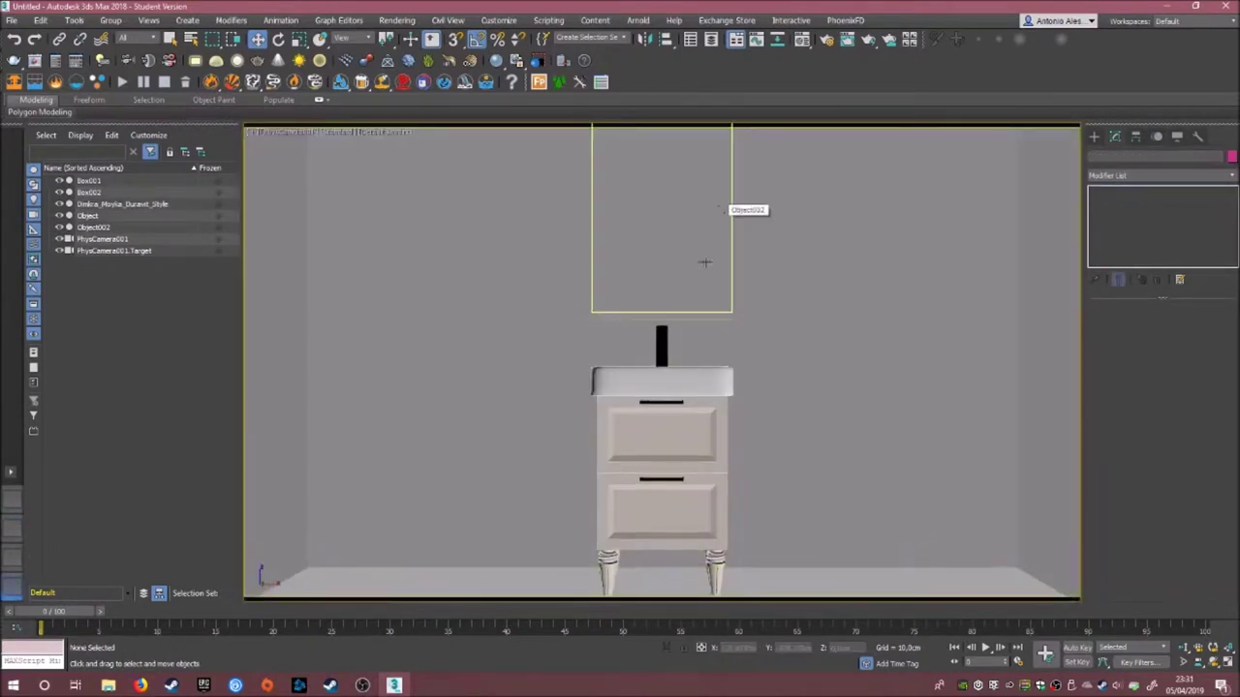
pyautogui.hotkey('ctrl', 's')
pyautogui.doubleClick(92, 95)
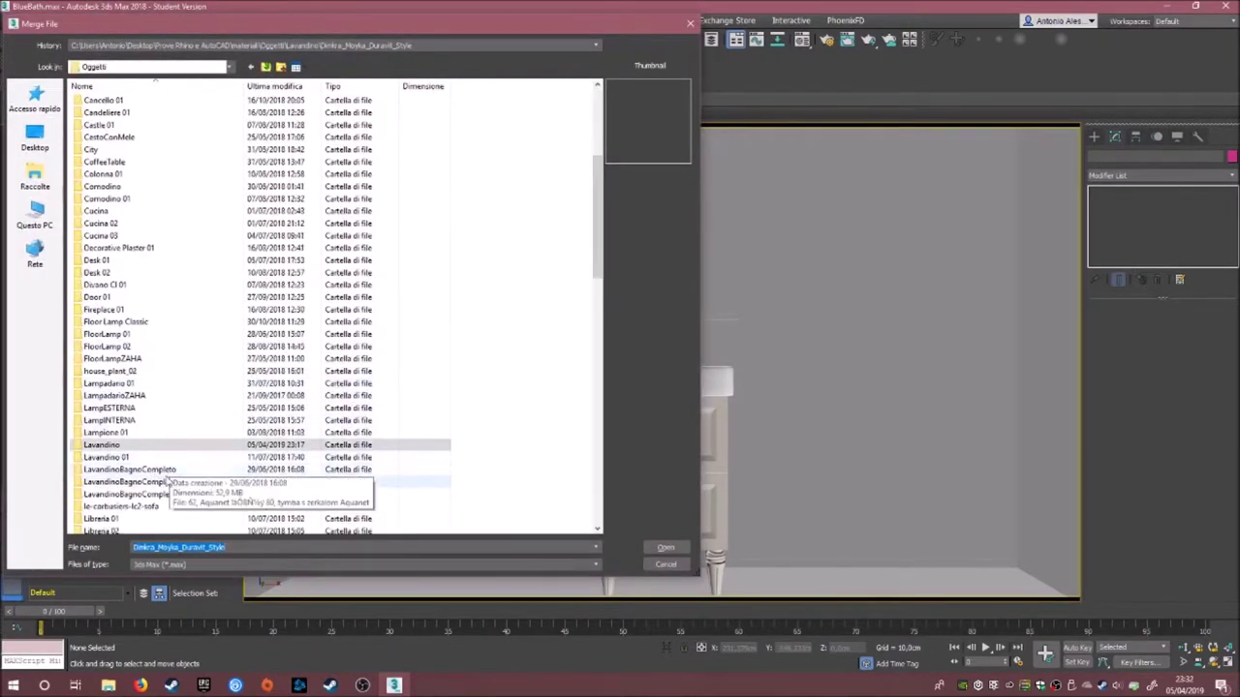
# - Merge the KOLPA mirror cabinet scene file from the sink folder and select the merged group
pyautogui.doubleClick(131, 478)
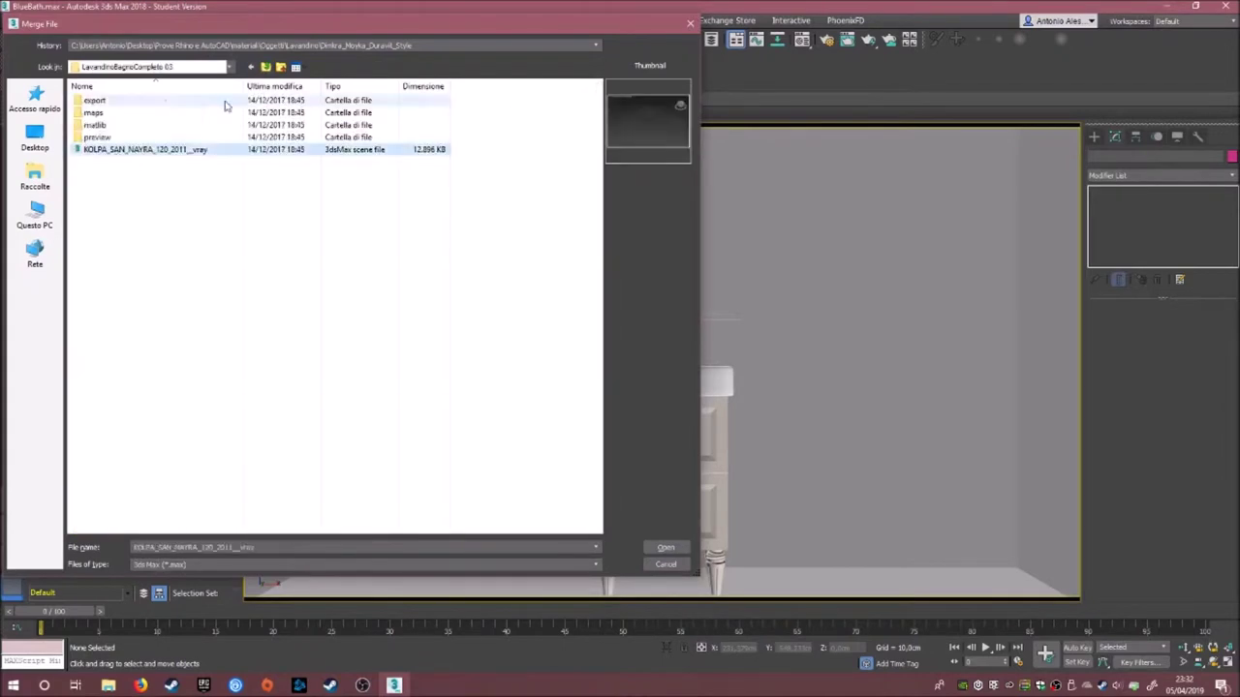
pyautogui.doubleClick(152, 100)
pyautogui.click(535, 346)
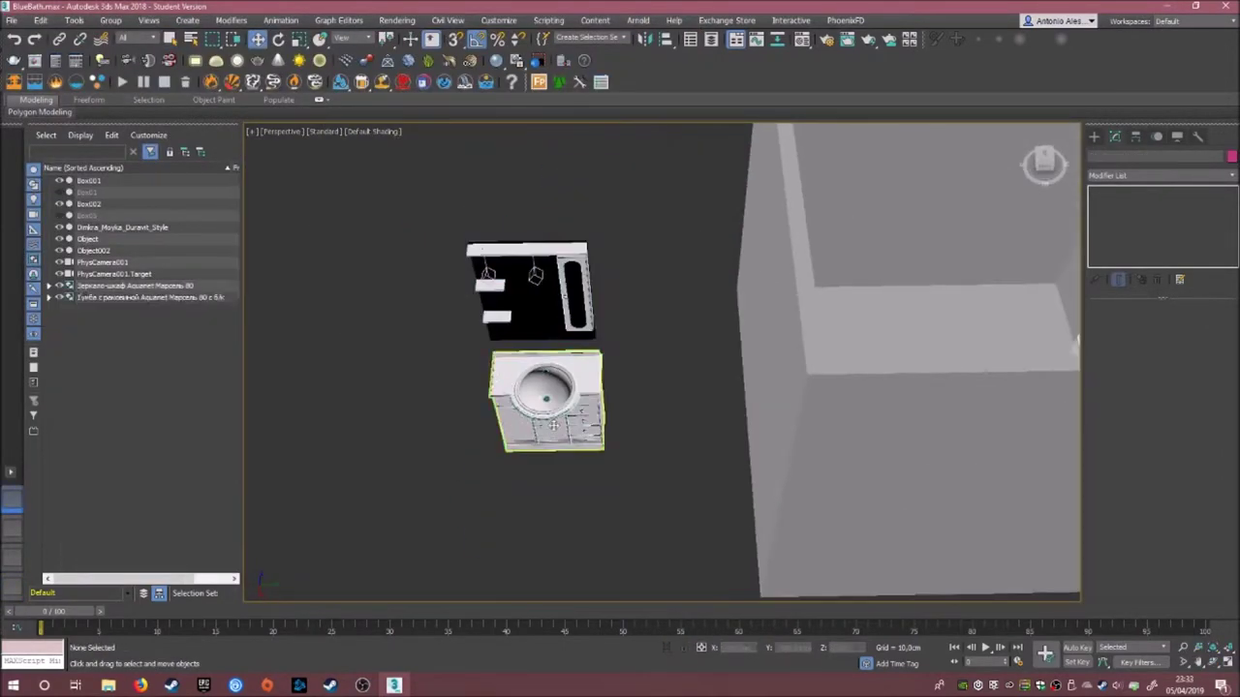
pyautogui.click(532, 291)
pyautogui.press('e')
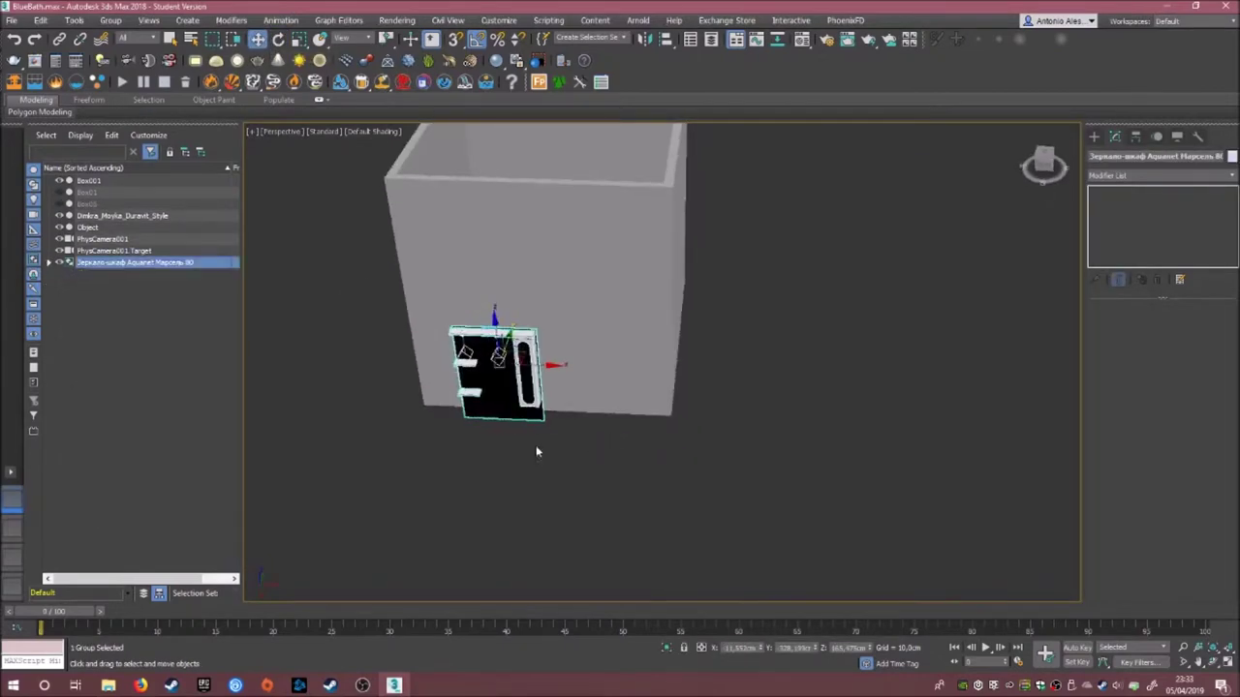
# - Delete the two leftover merged boxes near the mirror cabinet
pyautogui.press('t')
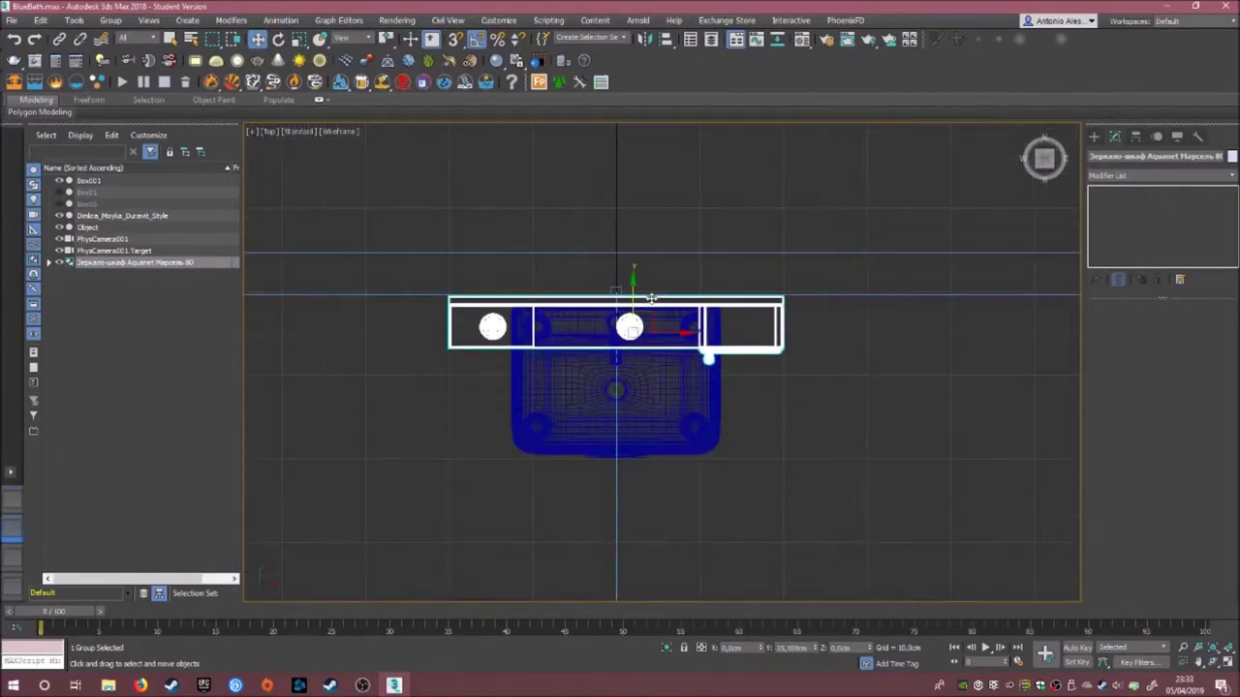
pyautogui.press('c')
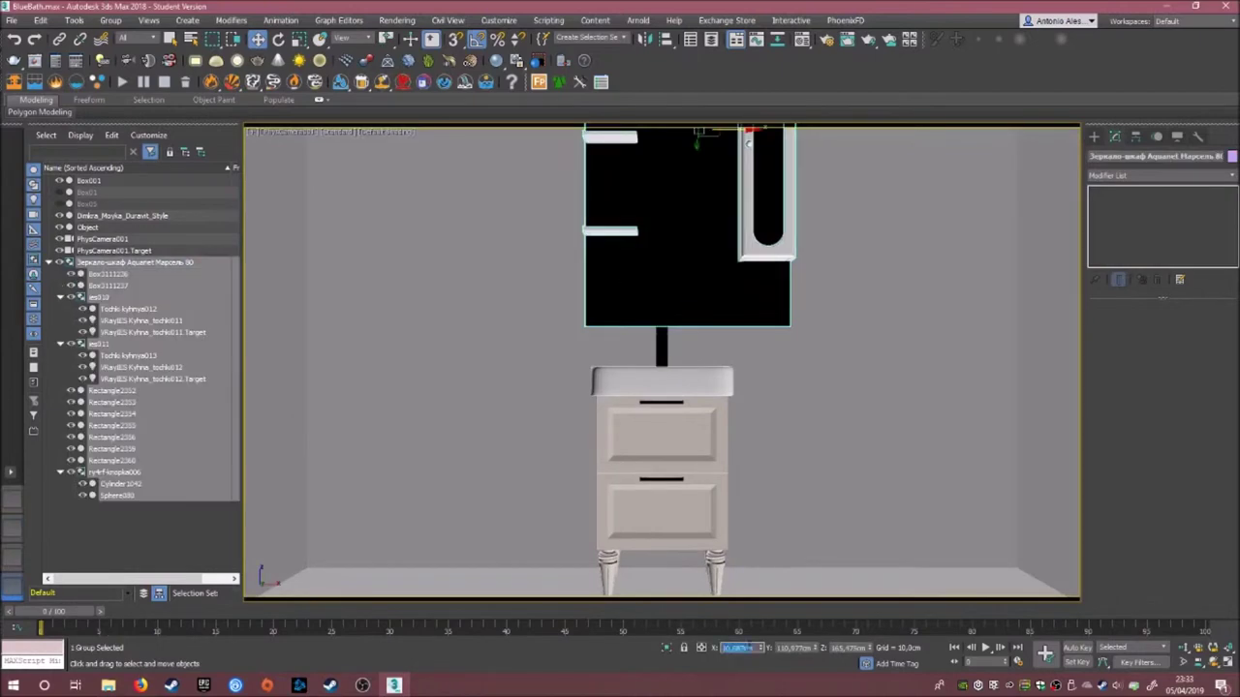
pyautogui.click(62, 198)
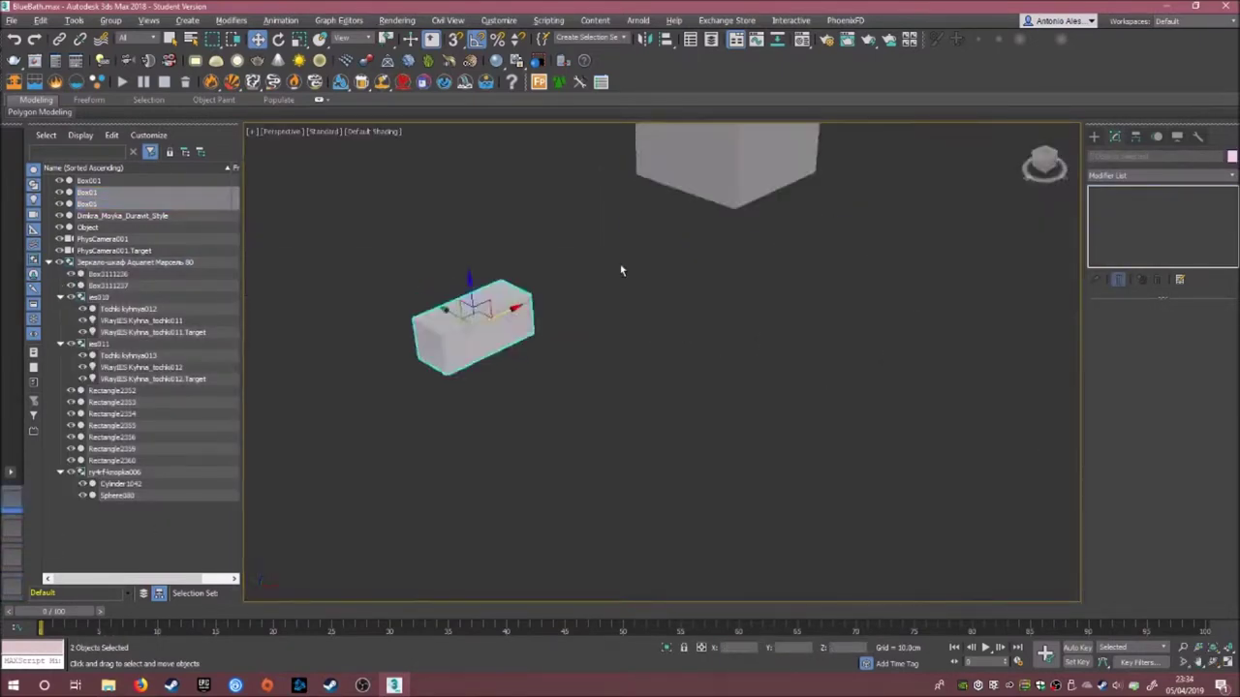
pyautogui.click(685, 385)
pyautogui.press('z')
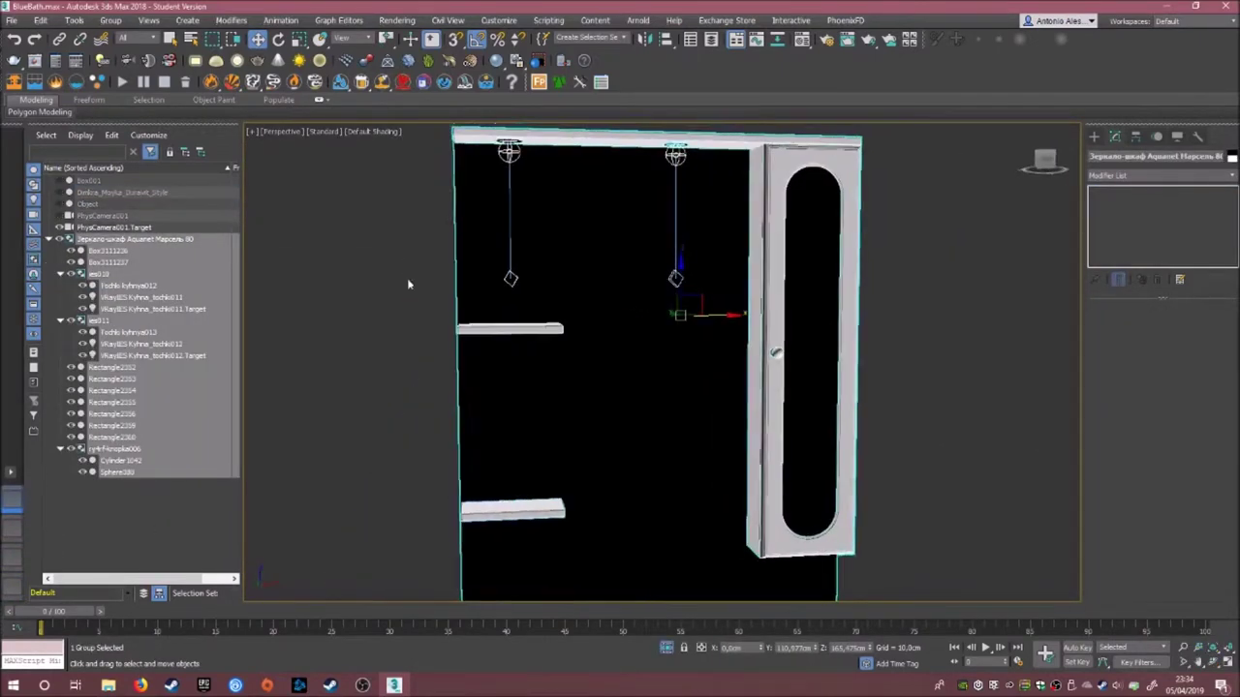
pyautogui.scroll(-5, 620, 359)
pyautogui.click(55, 247)
pyautogui.click(48, 238)
# - Select the mirror's backing box Box3111236, cabinet and shelf pieces and isolate them
pyautogui.press('c')
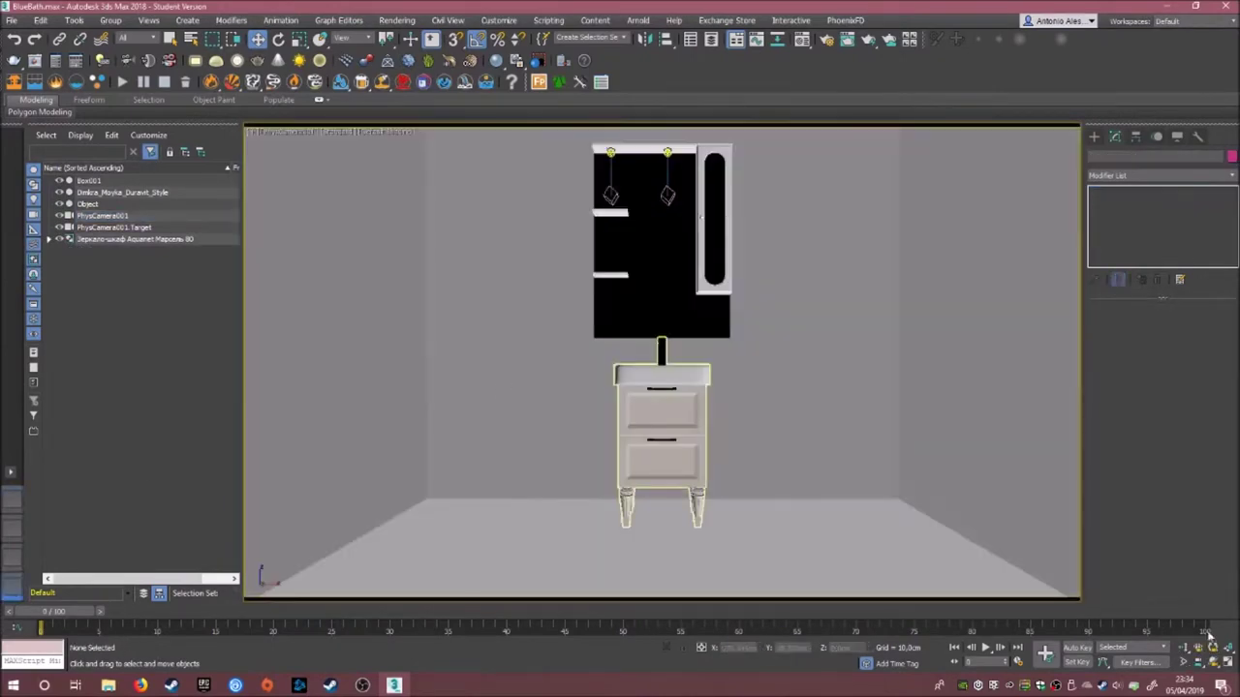
pyautogui.scroll(2, 456, 340)
pyautogui.scroll(-3, 670, 290)
pyautogui.scroll(4, 496, 402)
pyautogui.click(496, 402)
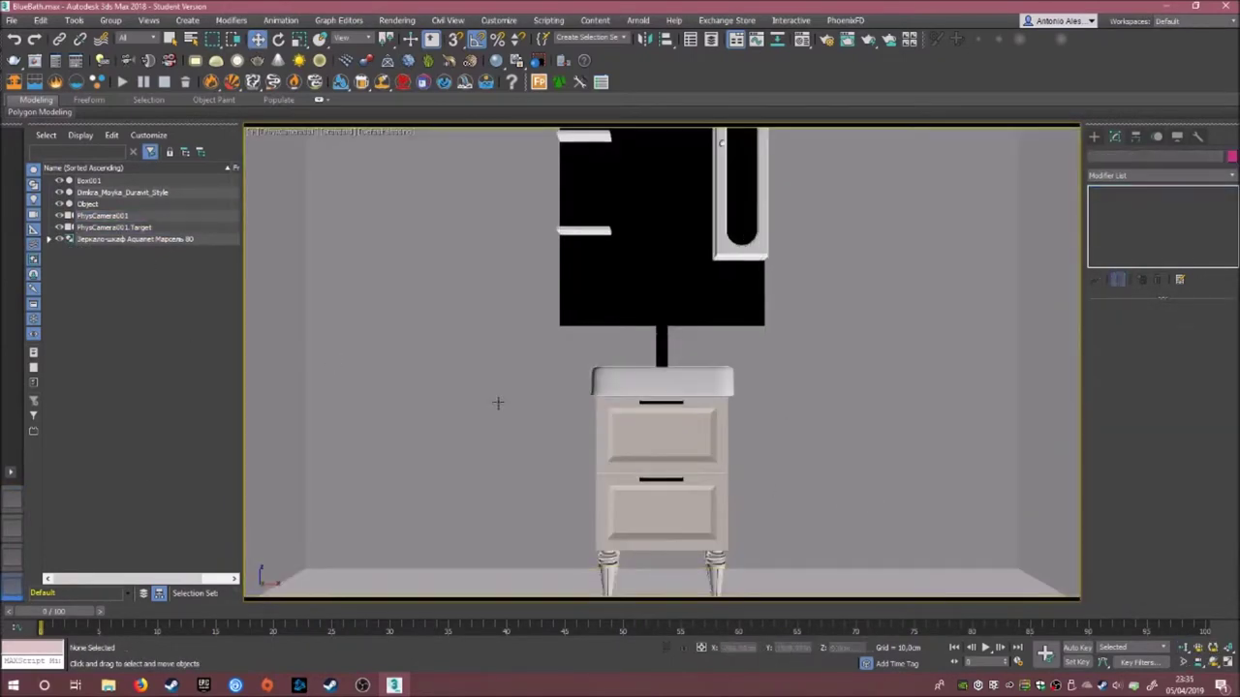
pyautogui.click(11, 504)
pyautogui.click(97, 192)
pyautogui.press('z')
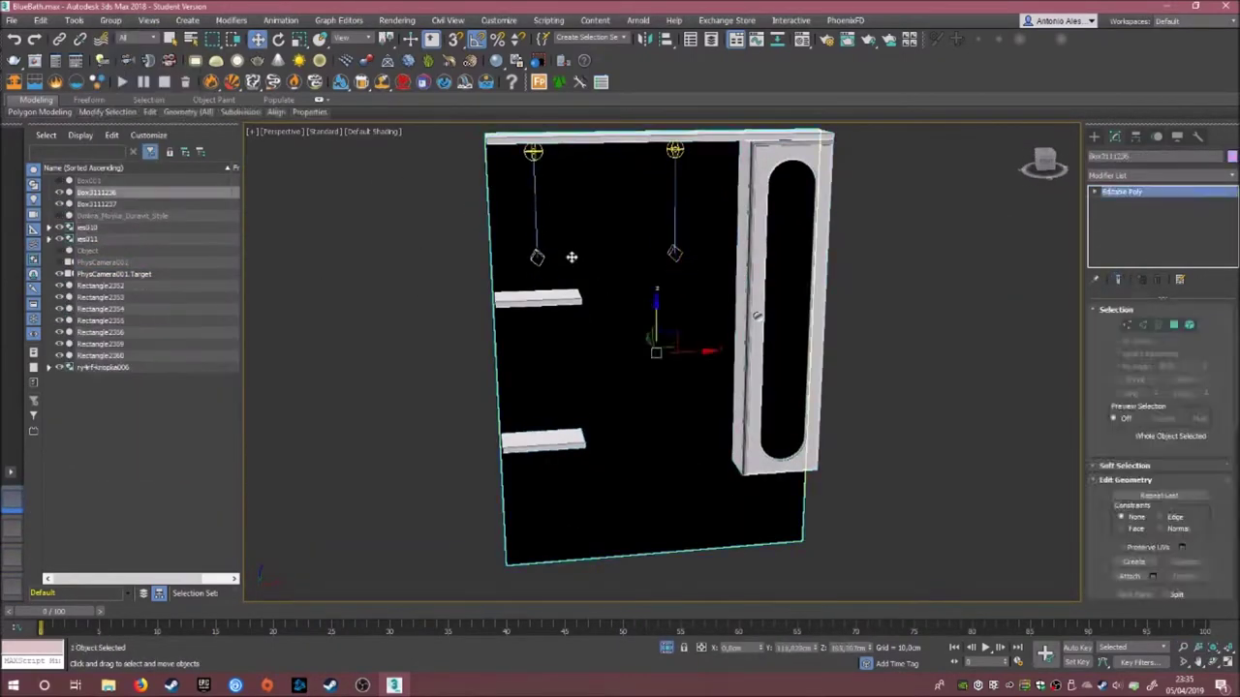
pyautogui.moveTo(1037, 456); pyautogui.dragTo(451, 291)
pyautogui.hotkey('alt', 'q')
# - Add the es011 lamp group, unhide everything, and group the mirror pieces as 'specchio'
pyautogui.click(702, 301)
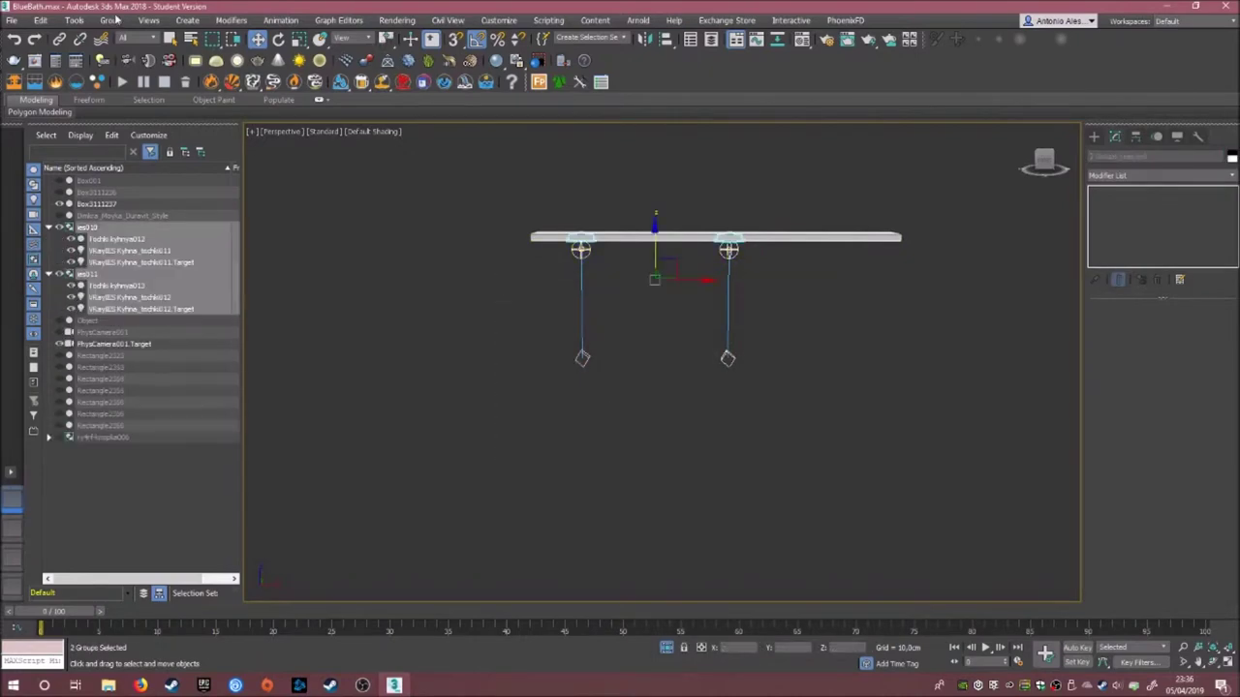
pyautogui.rightClick(554, 384)
pyautogui.click(587, 331)
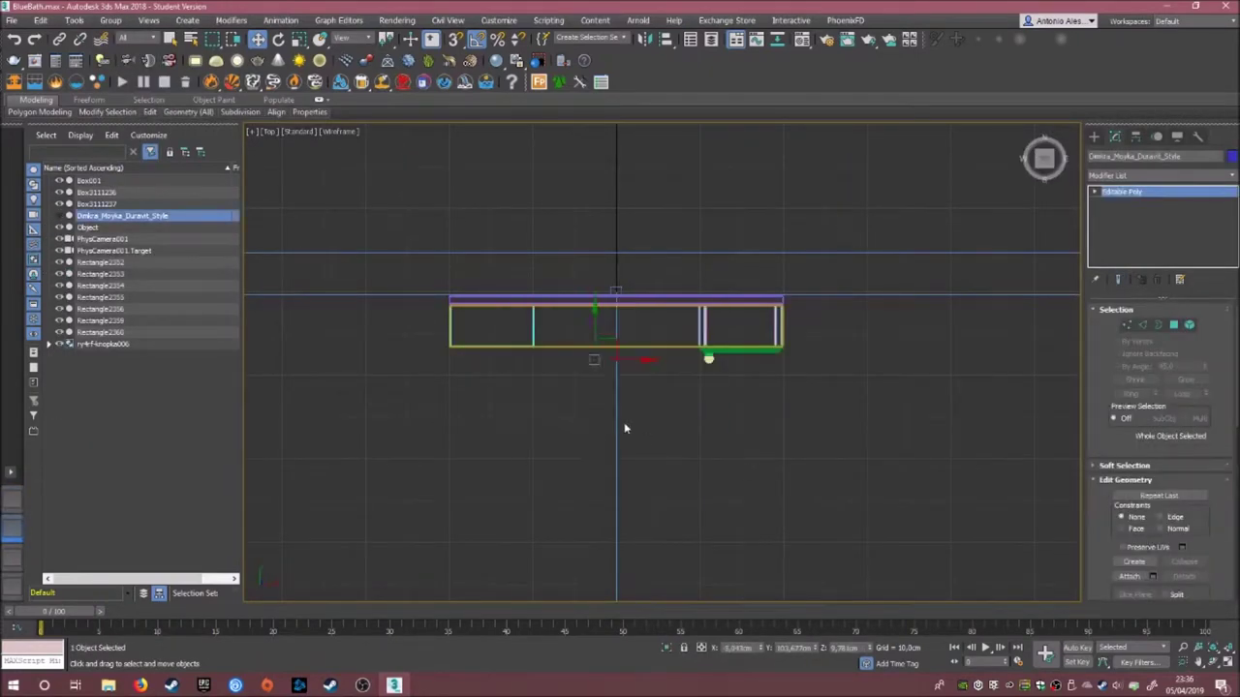
pyautogui.click(110, 20)
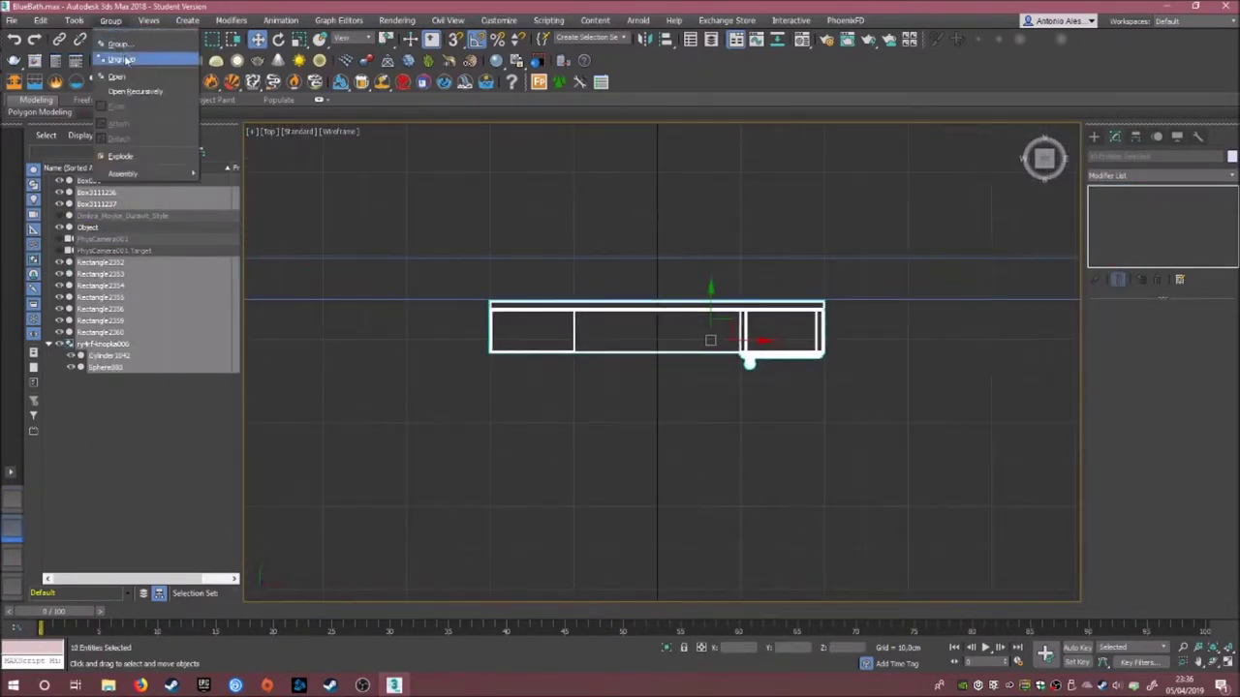
pyautogui.click(126, 32)
pyautogui.write('specchio')
pyautogui.press('Return')
pyautogui.click(601, 343)
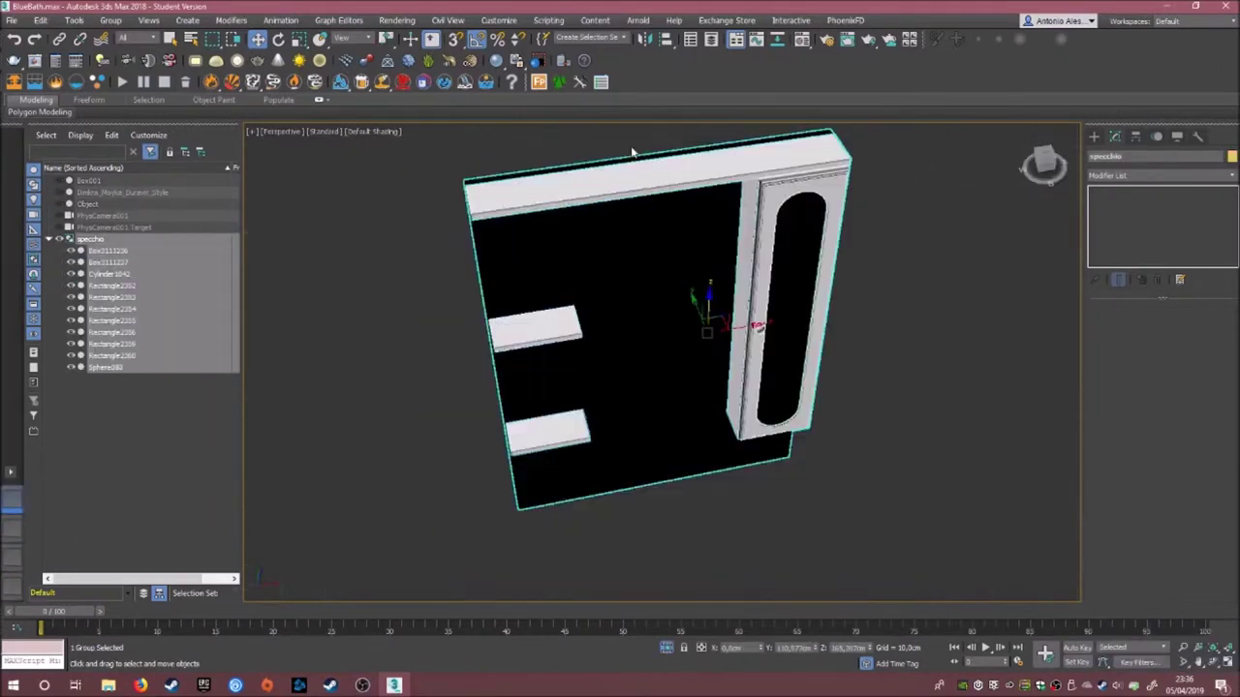
pyautogui.click(1139, 198)
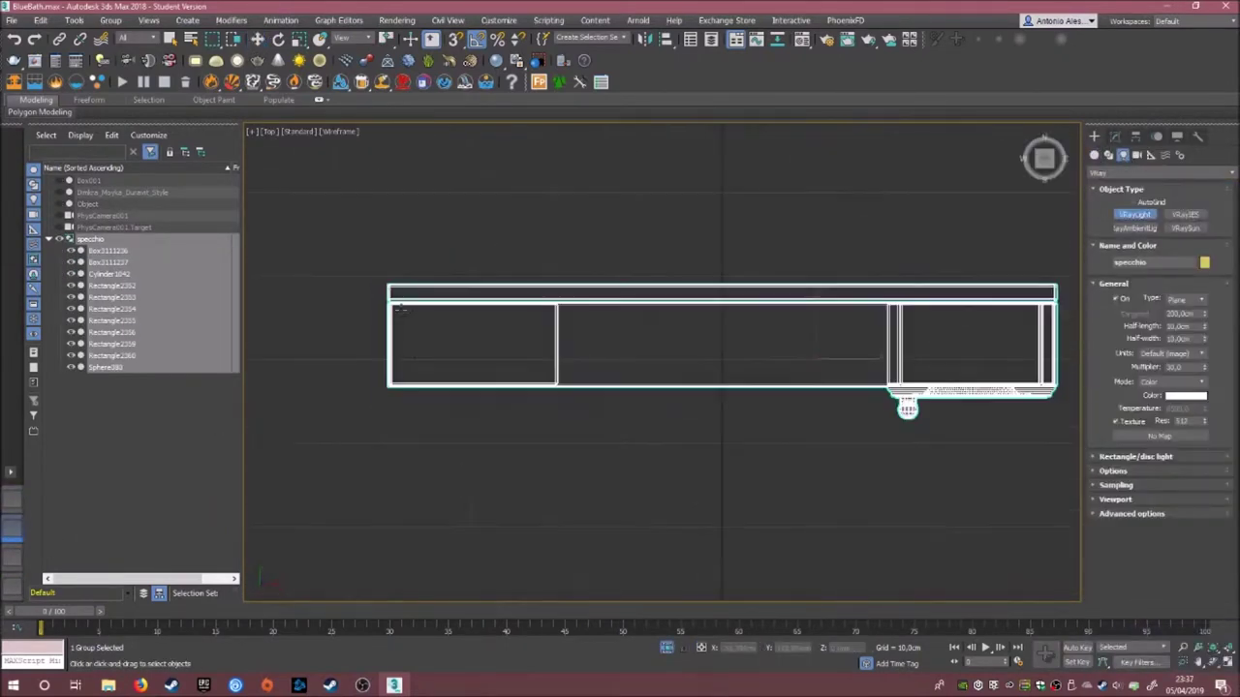
# - Draw a VRay plane light across the mirror's width, colour it teal, and view the vanity from the front
pyautogui.moveTo(392, 308); pyautogui.dragTo(1054, 384)
pyautogui.click(1186, 422)
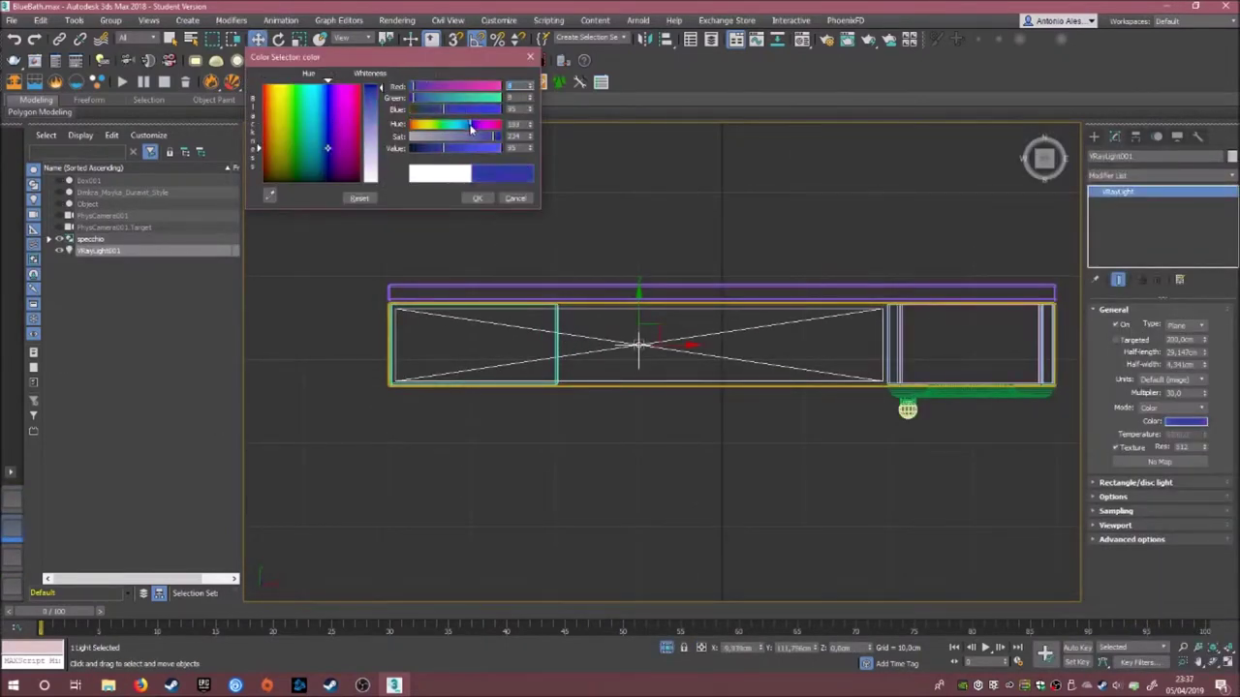
pyautogui.click(477, 198)
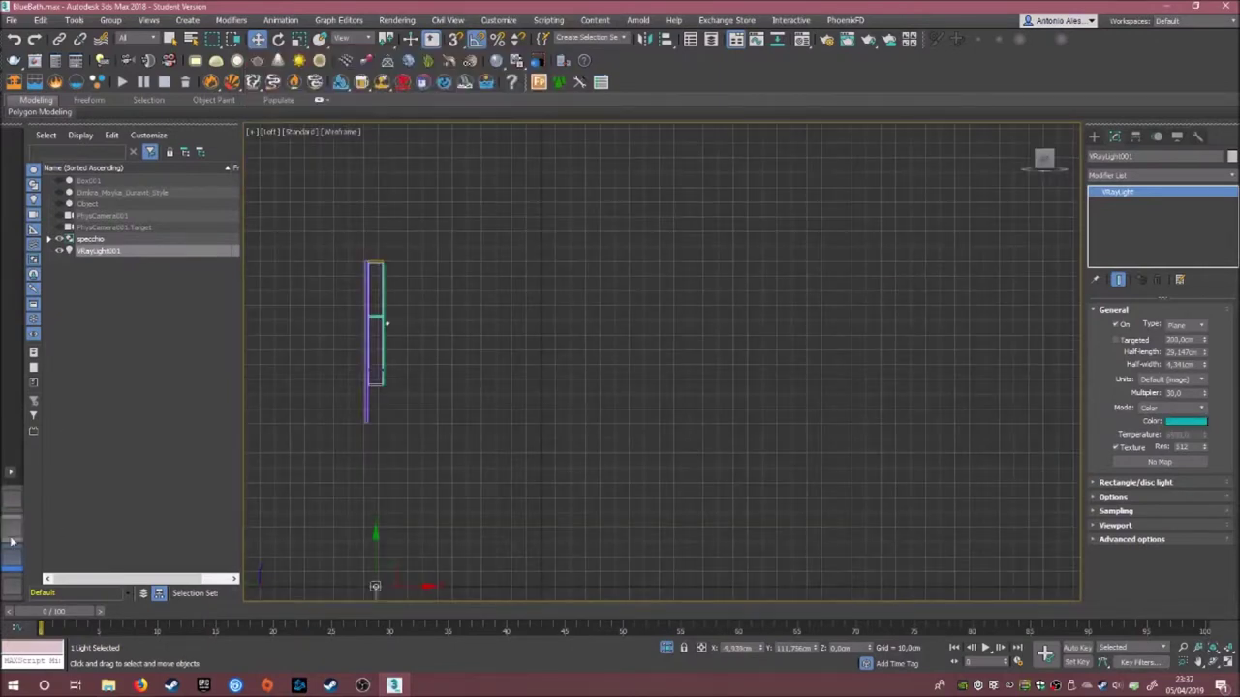
pyautogui.rightClick(476, 237)
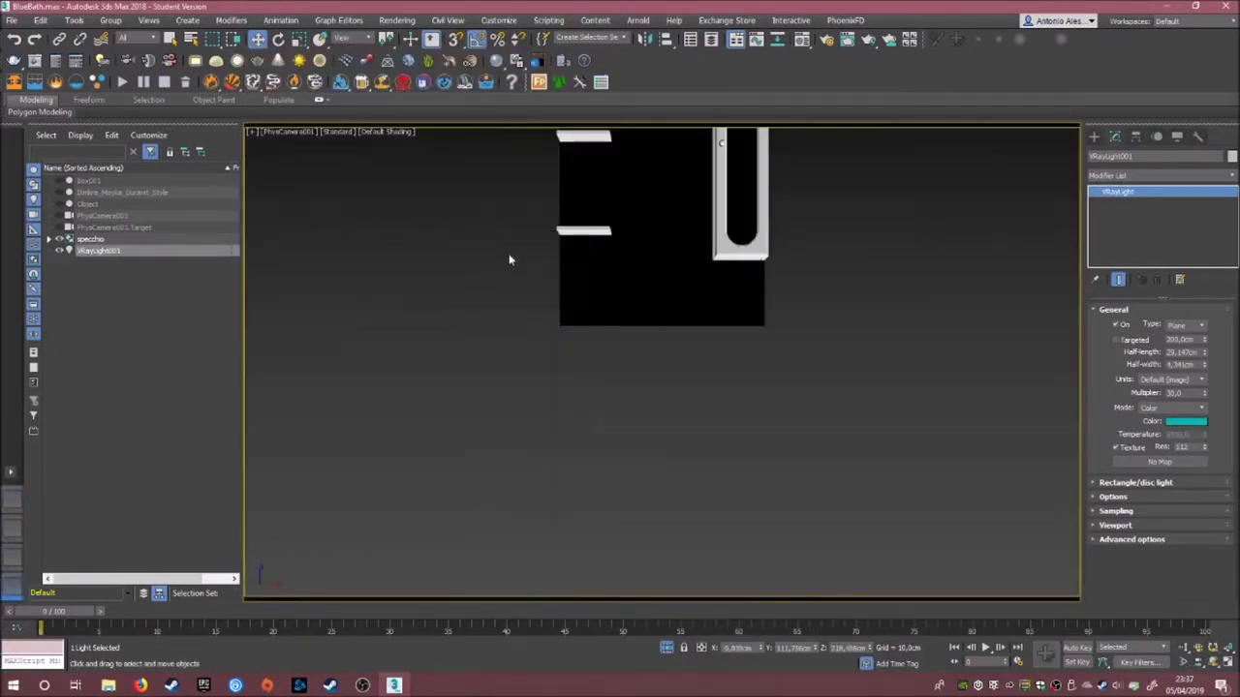
pyautogui.click(511, 257)
pyautogui.click(831, 39)
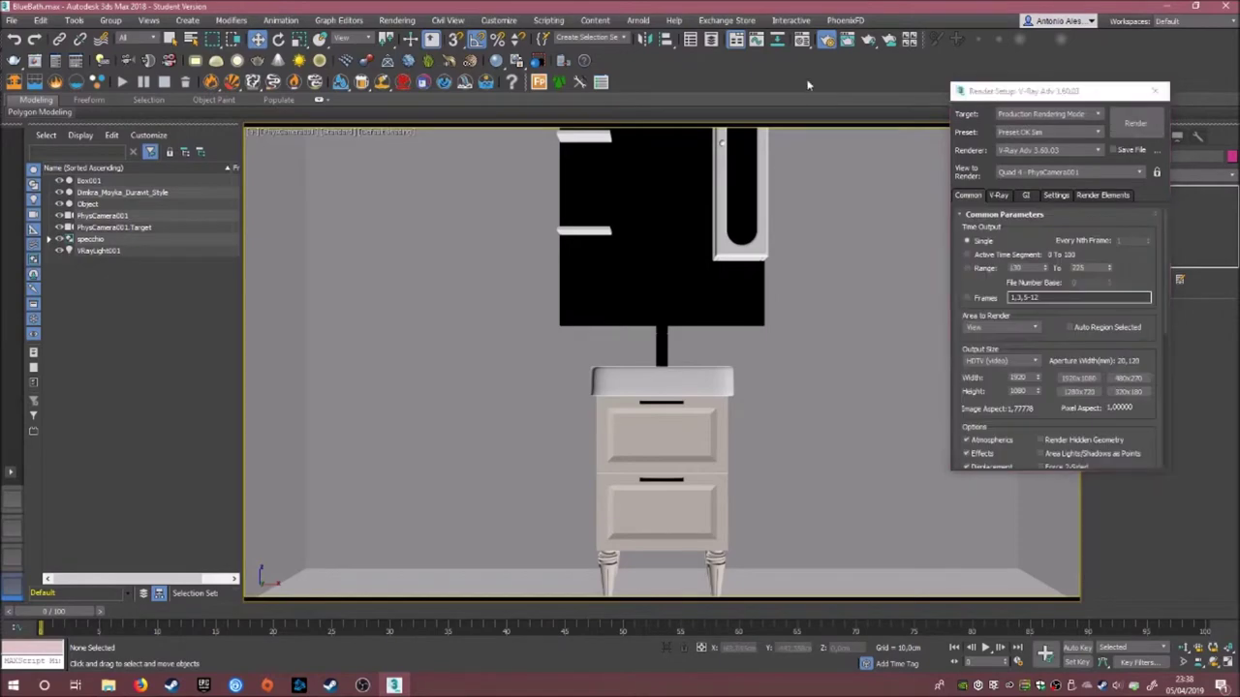
# - Run a test render of the camera view, stop it, then re-render it
pyautogui.click(1133, 124)
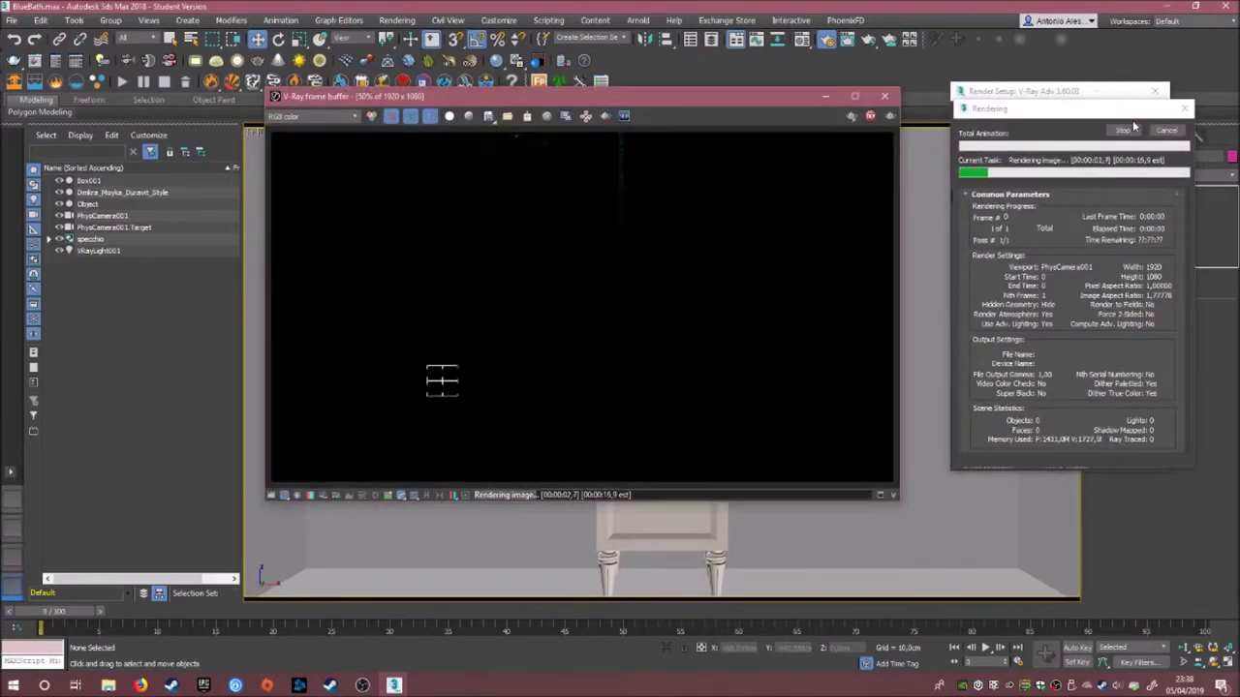
pyautogui.click(1122, 130)
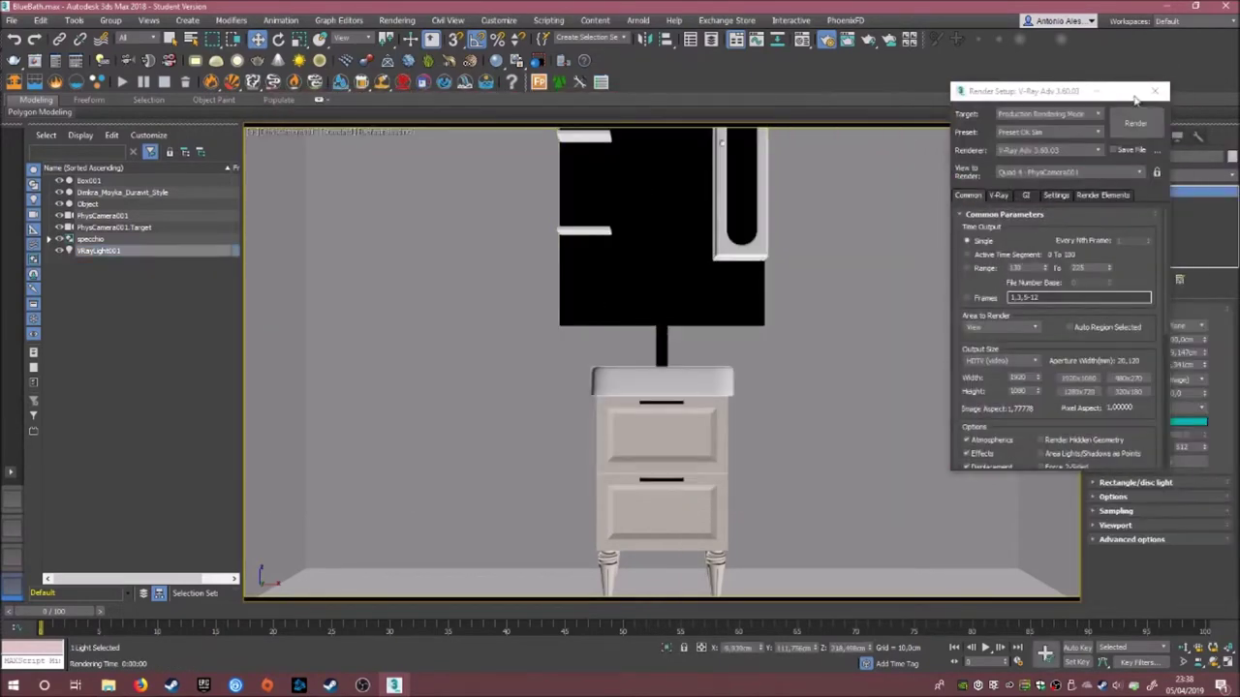
pyautogui.click(1030, 120)
pyautogui.click(1123, 129)
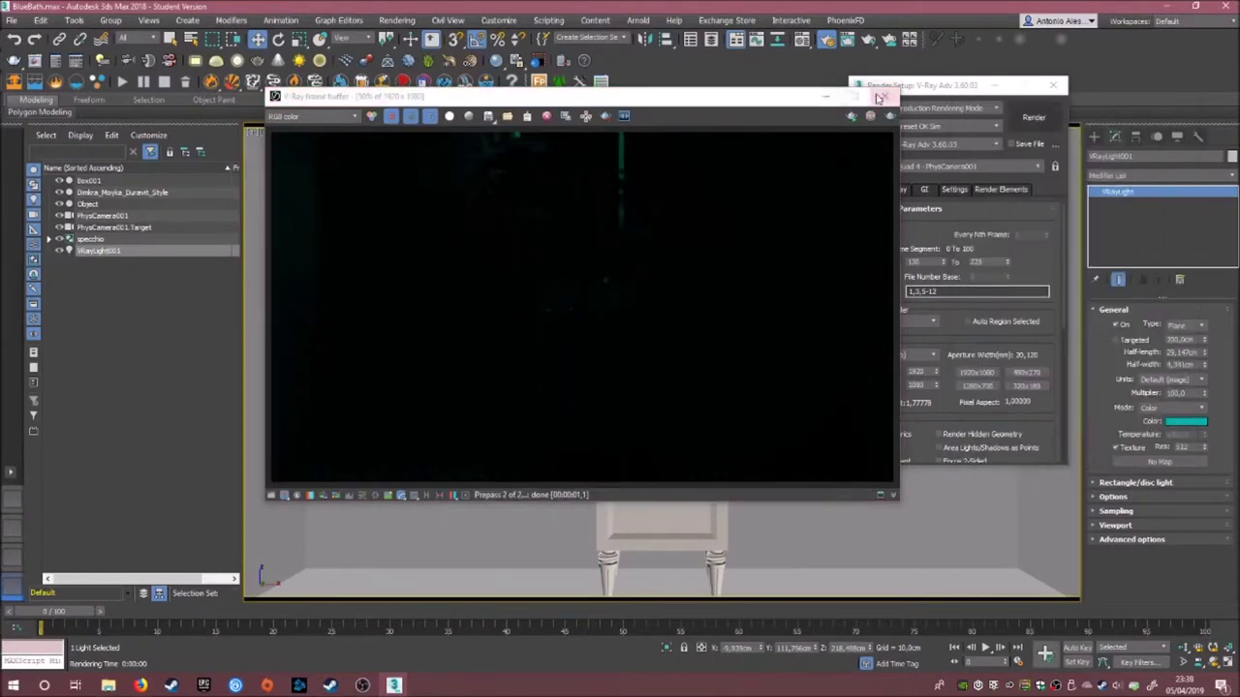
# - In the top view, clone the teal light downward over the sink as VRayLight002
pyautogui.click(884, 96)
pyautogui.press('t')
pyautogui.keyDown('shift'); pyautogui.moveTo(524, 344); pyautogui.dragTo(524, 395); pyautogui.keyUp('shift')
pyautogui.click(624, 395)
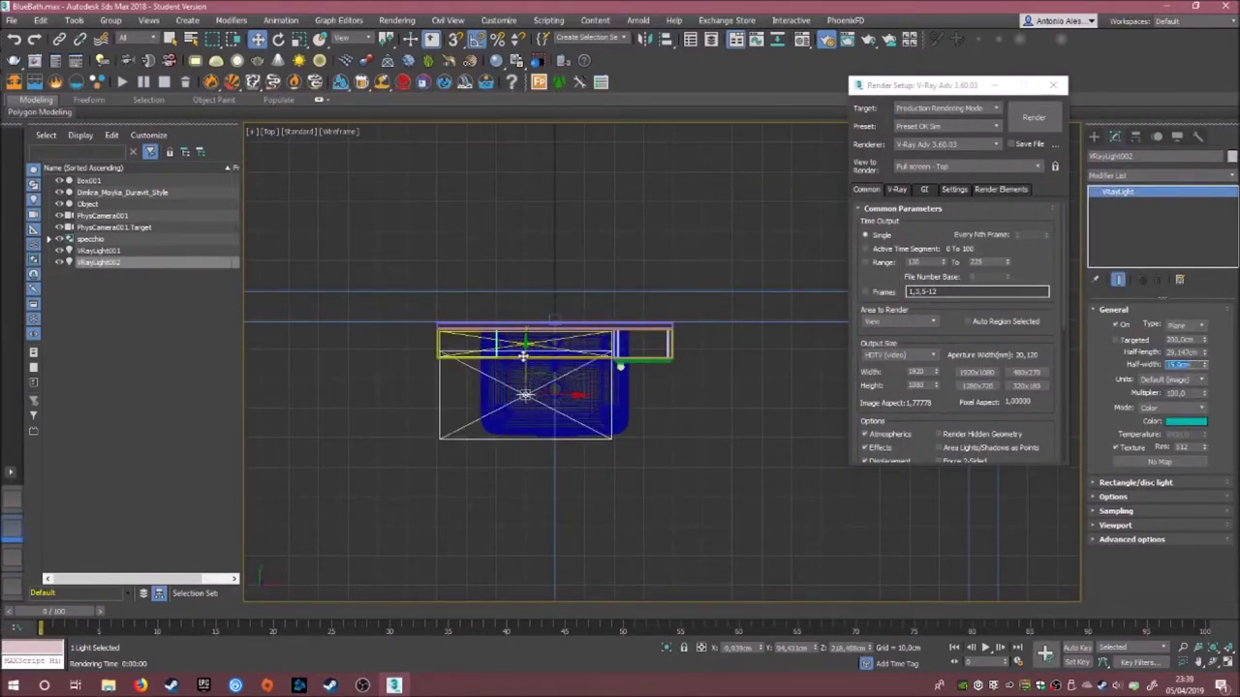
# - Render through the physical camera, then select the floor and open the Material Editor
pyautogui.press('c')
pyautogui.hotkey('shift', 'q')
pyautogui.press('Escape')
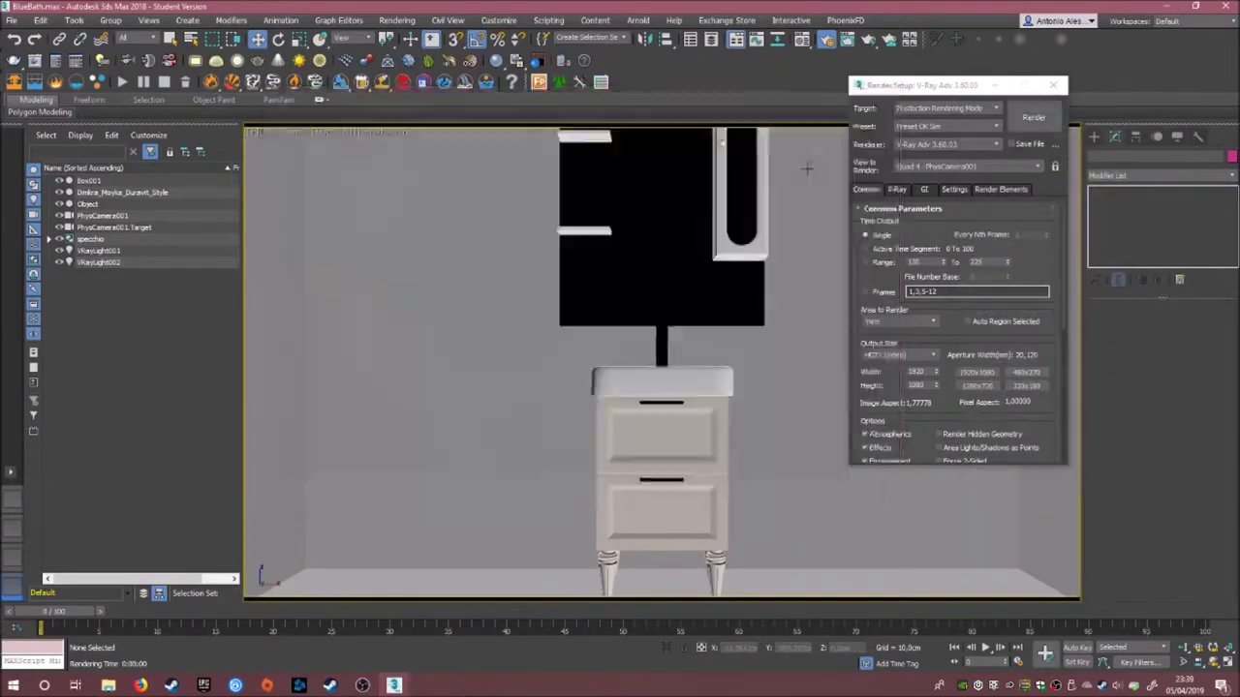
pyautogui.click(805, 168)
pyautogui.press('m')
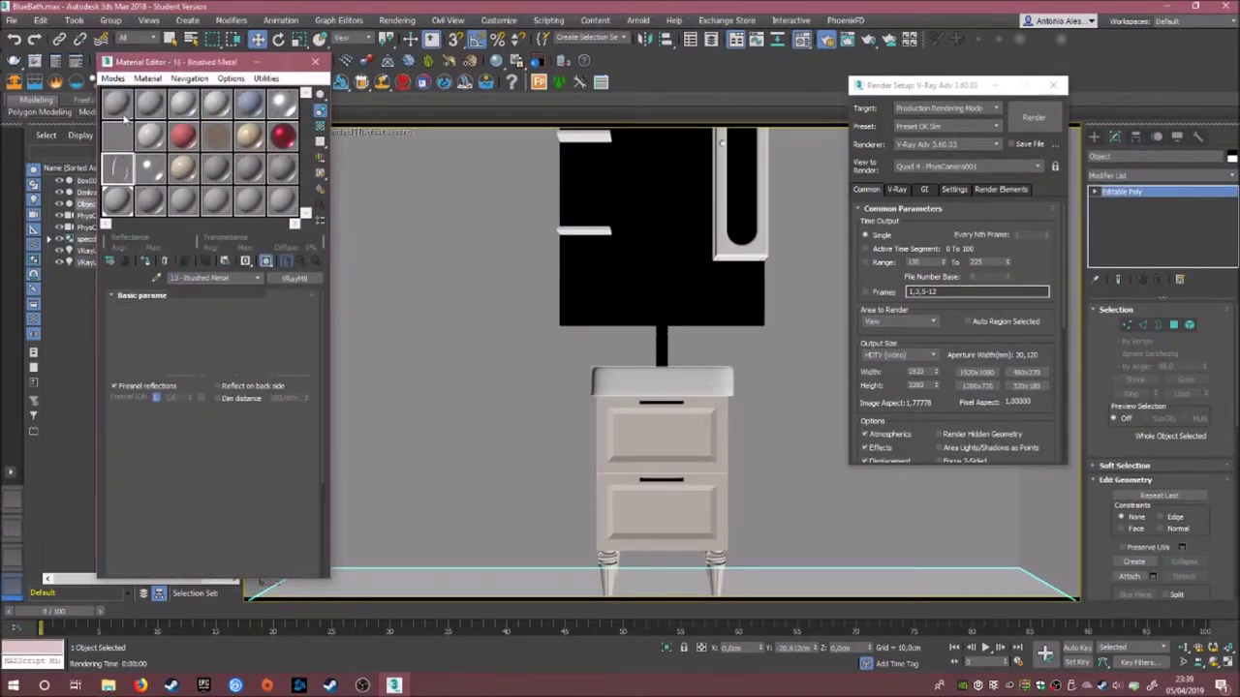
# - Load tiles-55_d100 from the ARROWAY Tiles folder as the pav material's Diffuse bitmap
pyautogui.scroll(-5, 213, 436)
pyautogui.doubleClick(116, 170)
pyautogui.click(247, 290)
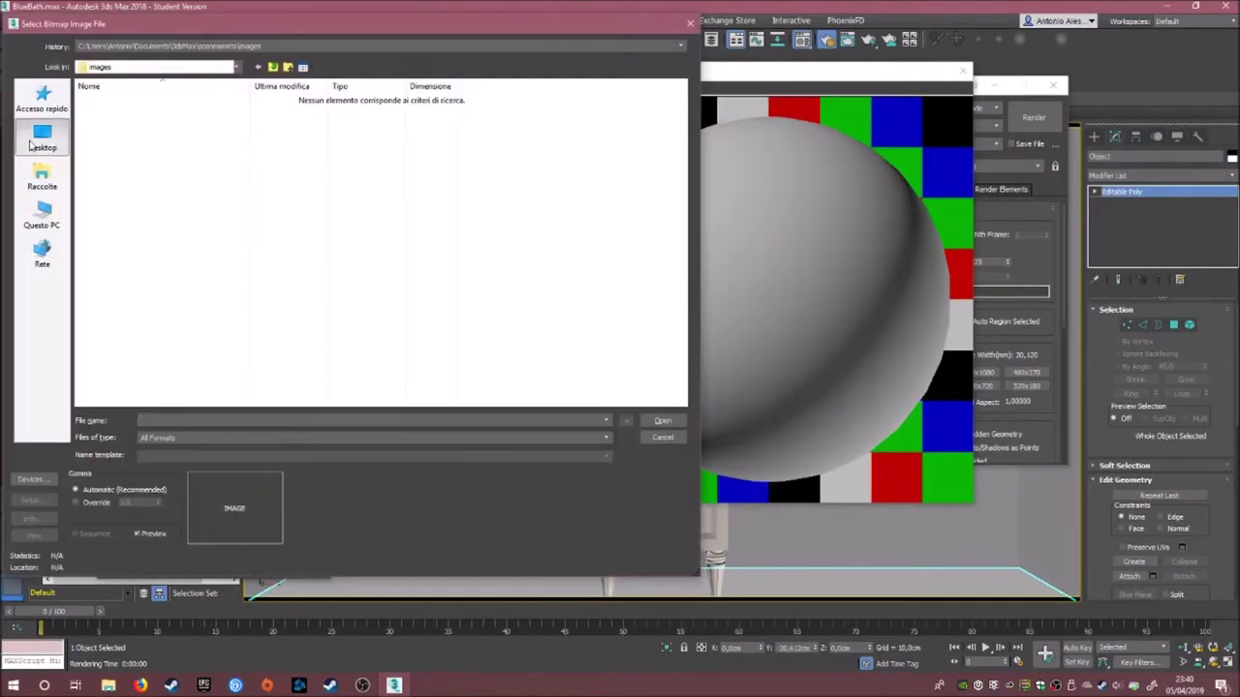
pyautogui.doubleClick(113, 147)
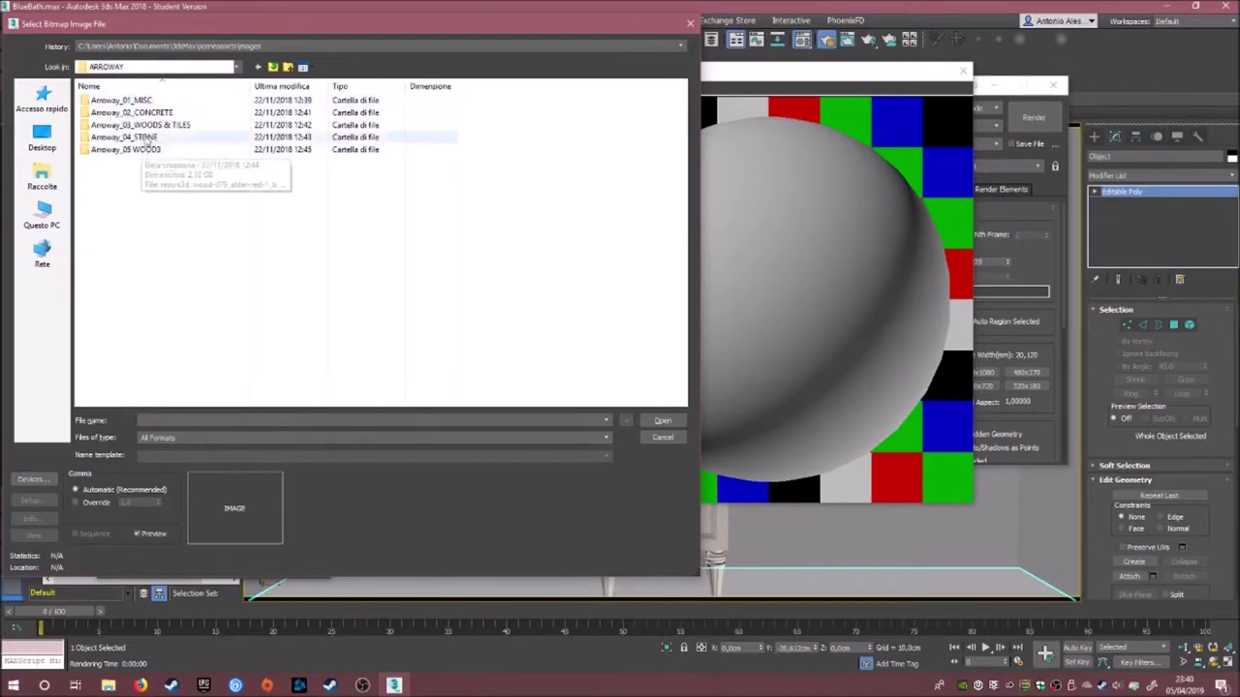
pyautogui.doubleClick(99, 100)
pyautogui.scroll(-5, 378, 261)
pyautogui.click(379, 152)
pyautogui.scroll(-5, 391, 161)
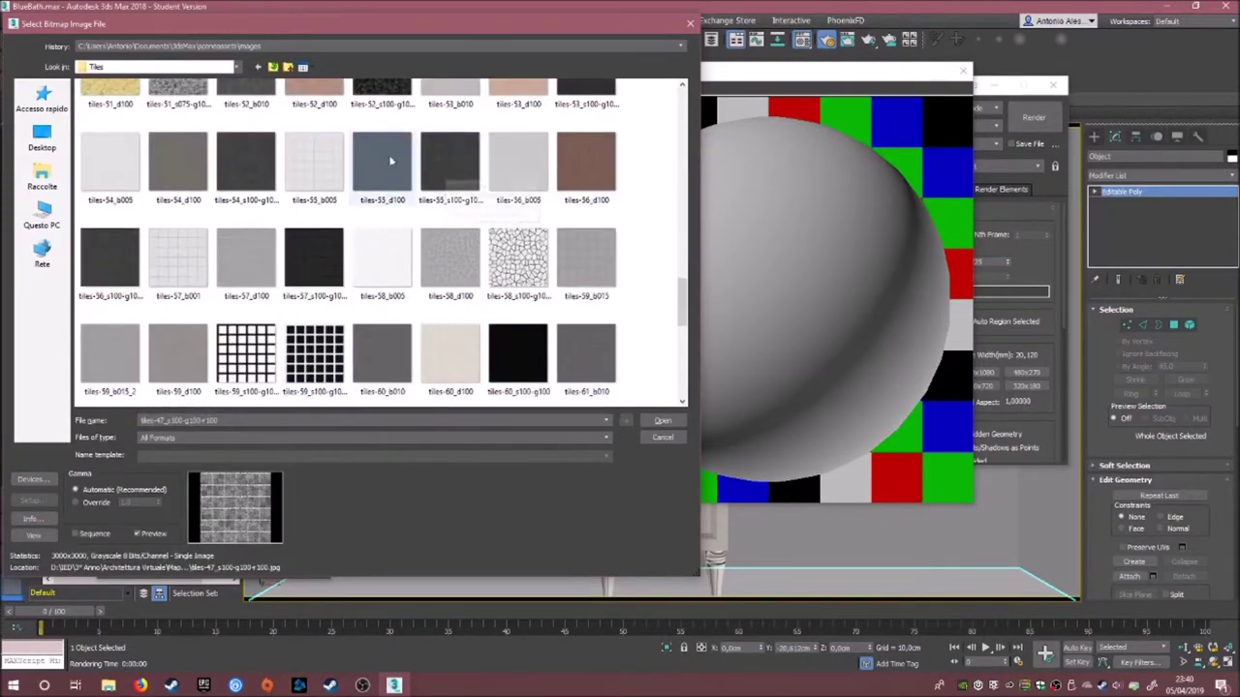
pyautogui.doubleClick(391, 191)
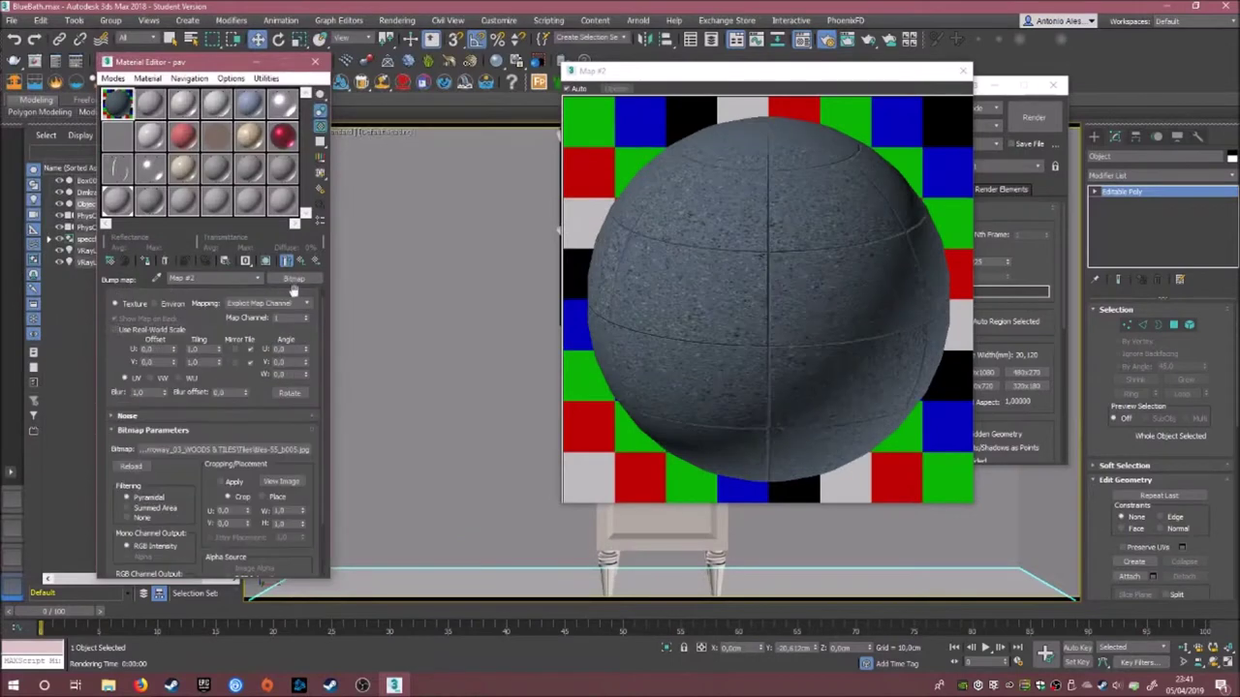
pyautogui.click(287, 261)
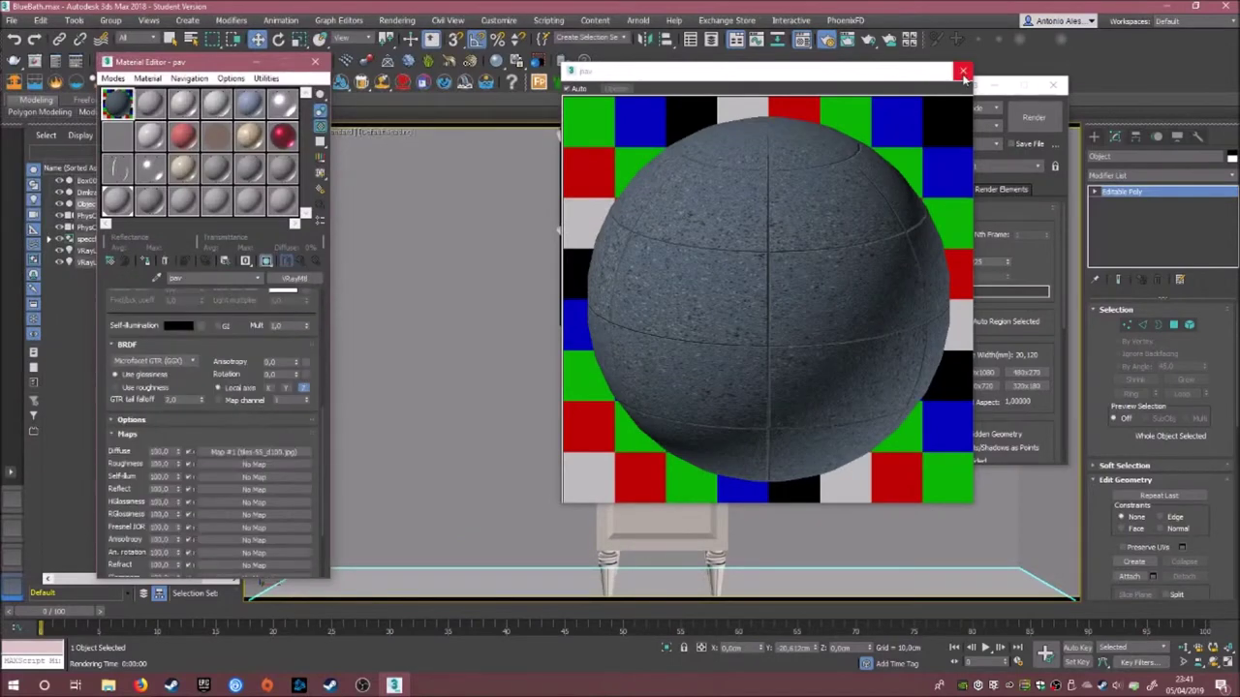
# - Assign pav to the floor and add a 140 cm Box UVW Map
pyautogui.click(1163, 176)
pyautogui.click(1134, 581)
pyautogui.press('Tab')
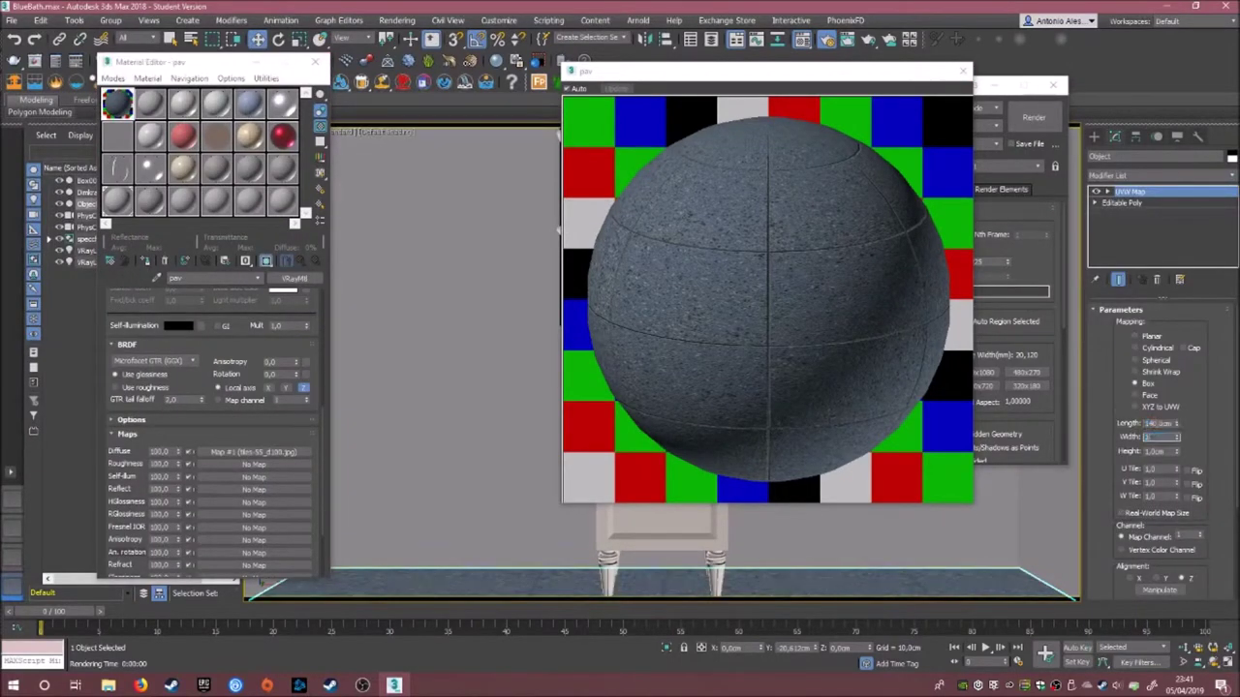
# - Add a VRayDisplacementMod to the floor driven by the tiles-55_b005 image
pyautogui.click(1162, 175)
pyautogui.scroll(-3, 1162, 387)
pyautogui.click(1153, 291)
pyautogui.click(1157, 403)
pyautogui.doubleClick(553, 160)
pyautogui.click(314, 308)
pyautogui.click(664, 421)
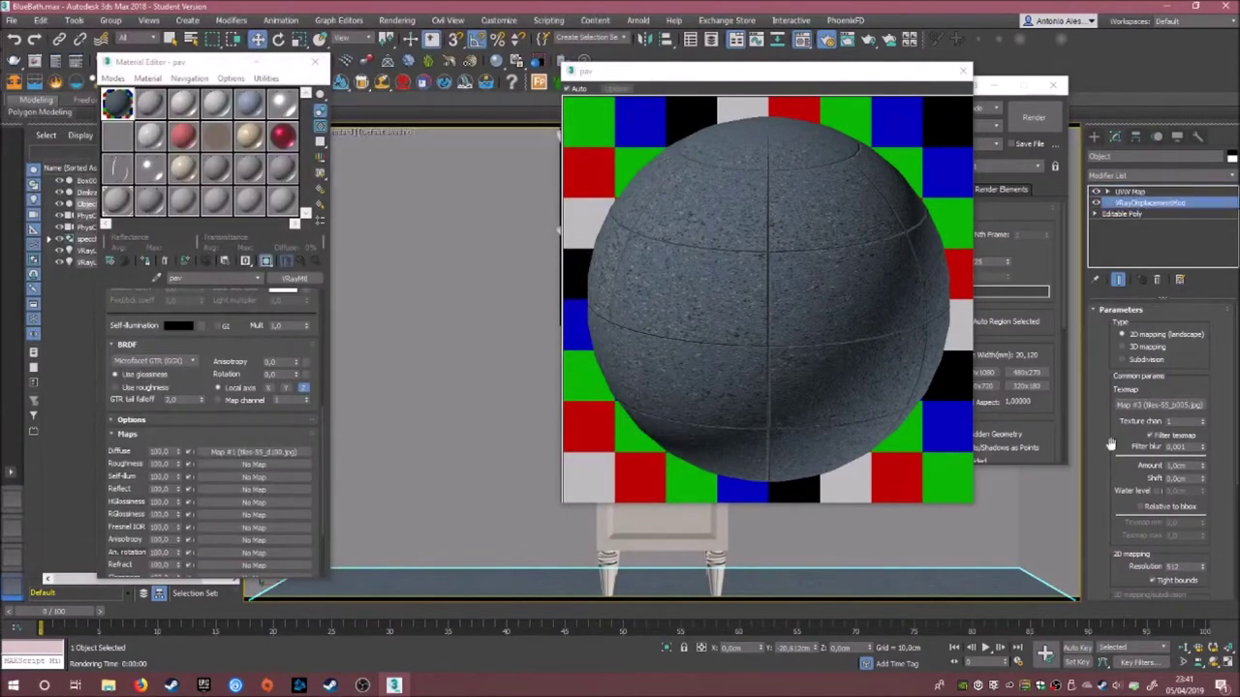
# - Start a new bitmap for another material map and browse up to the texture folders
pyautogui.click(254, 528)
pyautogui.doubleClick(553, 165)
pyautogui.scroll(-10, 271, 341)
pyautogui.click(272, 67)
# - Set the par material's Diffuse to the bricks-18_d100 bitmap
pyautogui.doubleClick(111, 114)
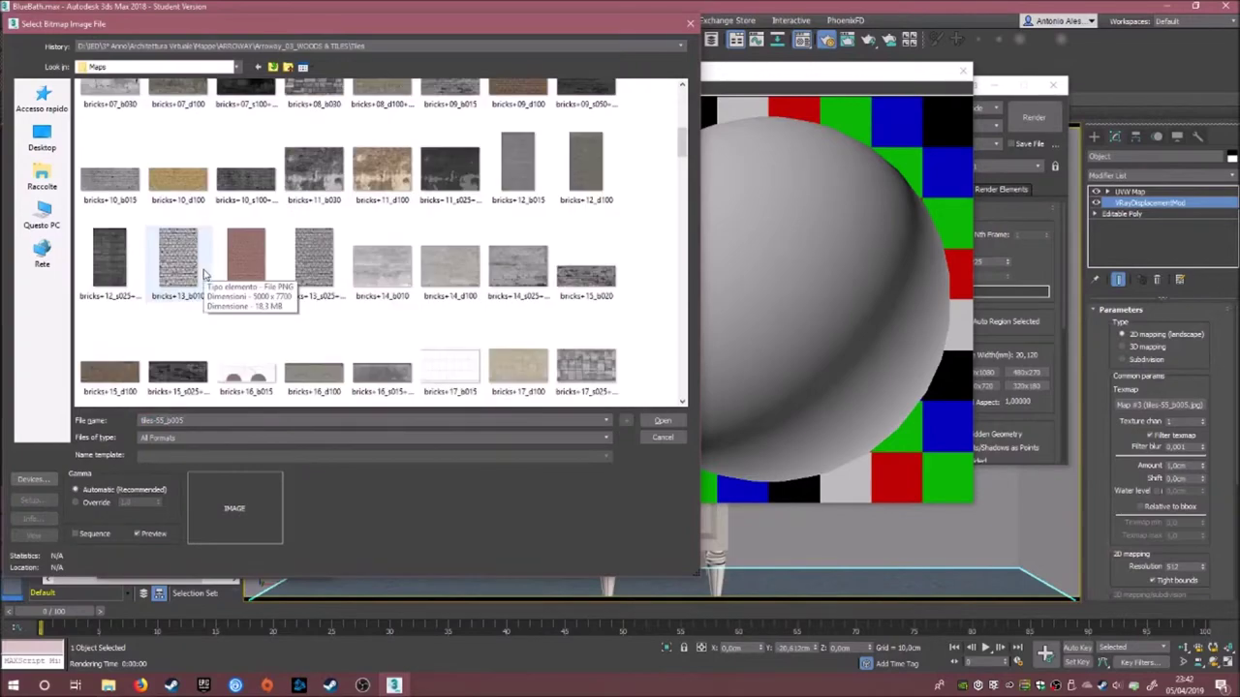
pyautogui.scroll(-5, 387, 242)
pyautogui.click(165, 185)
pyautogui.doubleClick(165, 184)
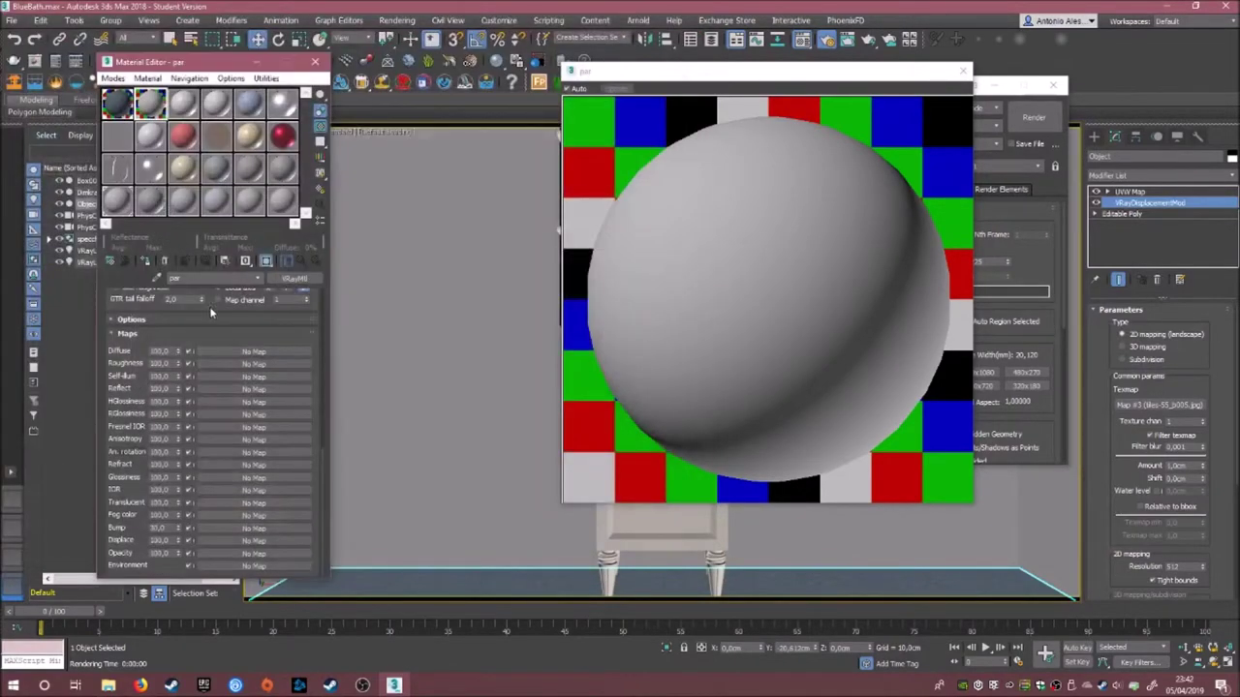
pyautogui.click(290, 455)
pyautogui.doubleClick(553, 169)
pyautogui.scroll(-5, 388, 242)
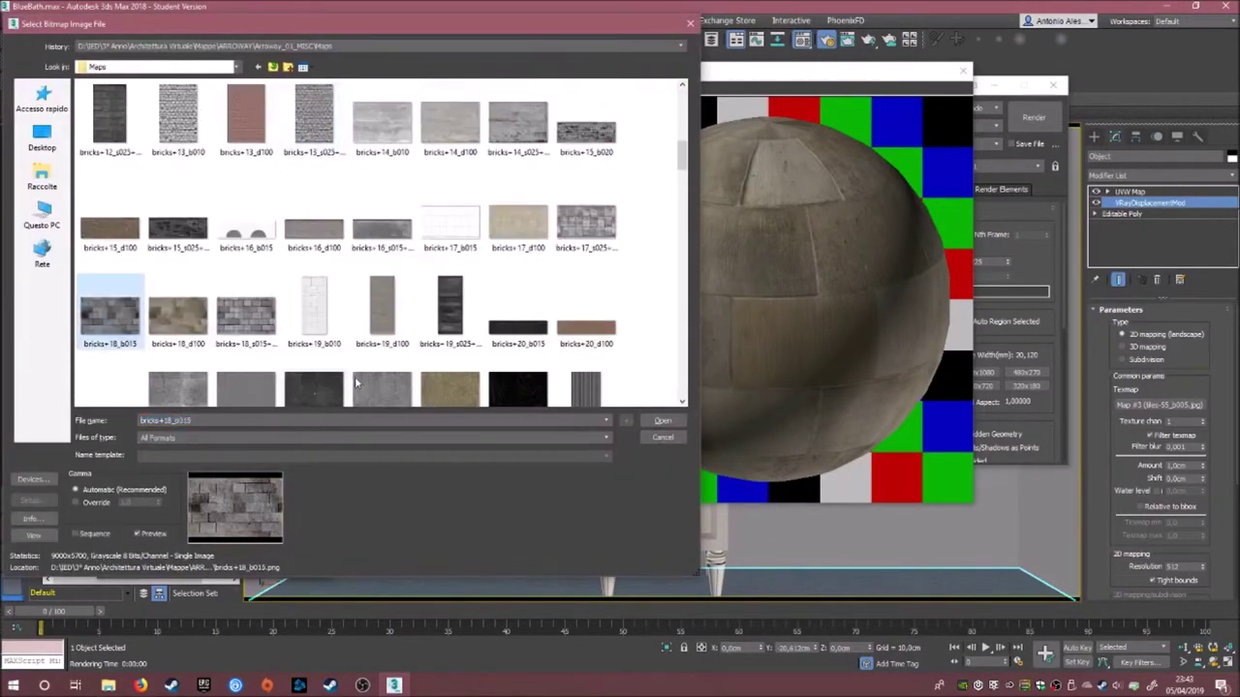
pyautogui.doubleClick(110, 300)
# - Add bricks-18_b015 as bump, assign par to the walls and show the texture in the viewport
pyautogui.click(300, 260)
pyautogui.click(223, 290)
pyautogui.doubleClick(165, 184)
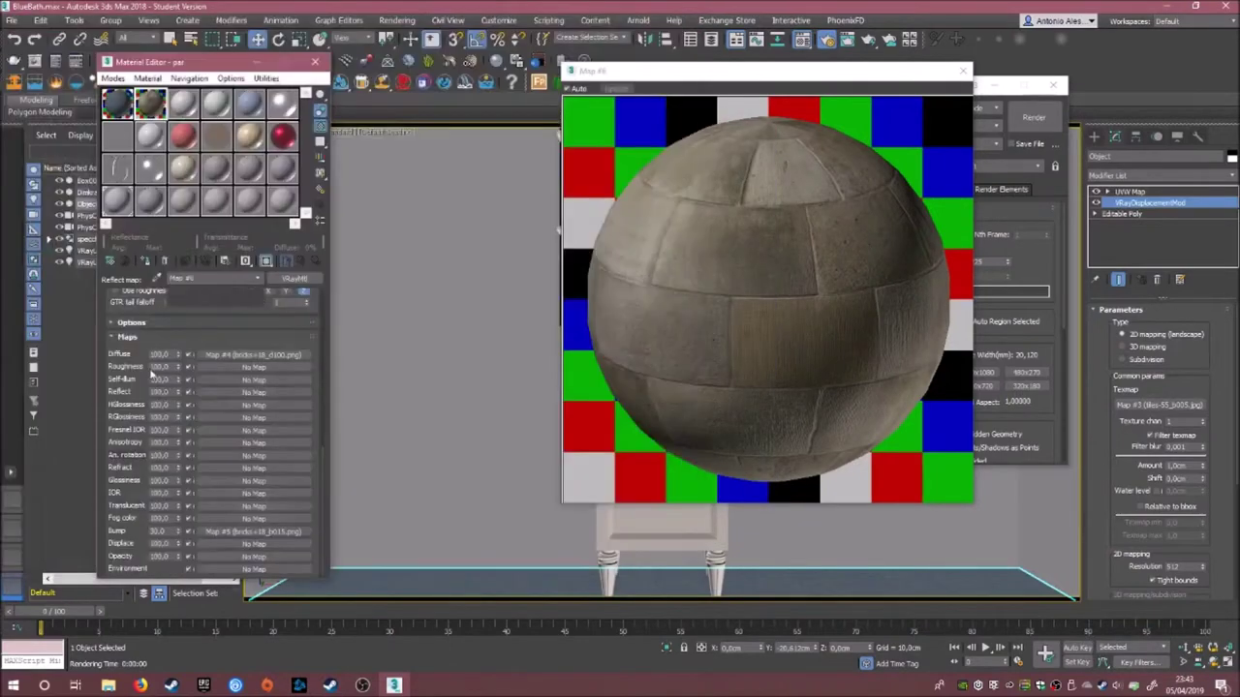
pyautogui.click(300, 260)
pyautogui.click(266, 260)
pyautogui.click(963, 71)
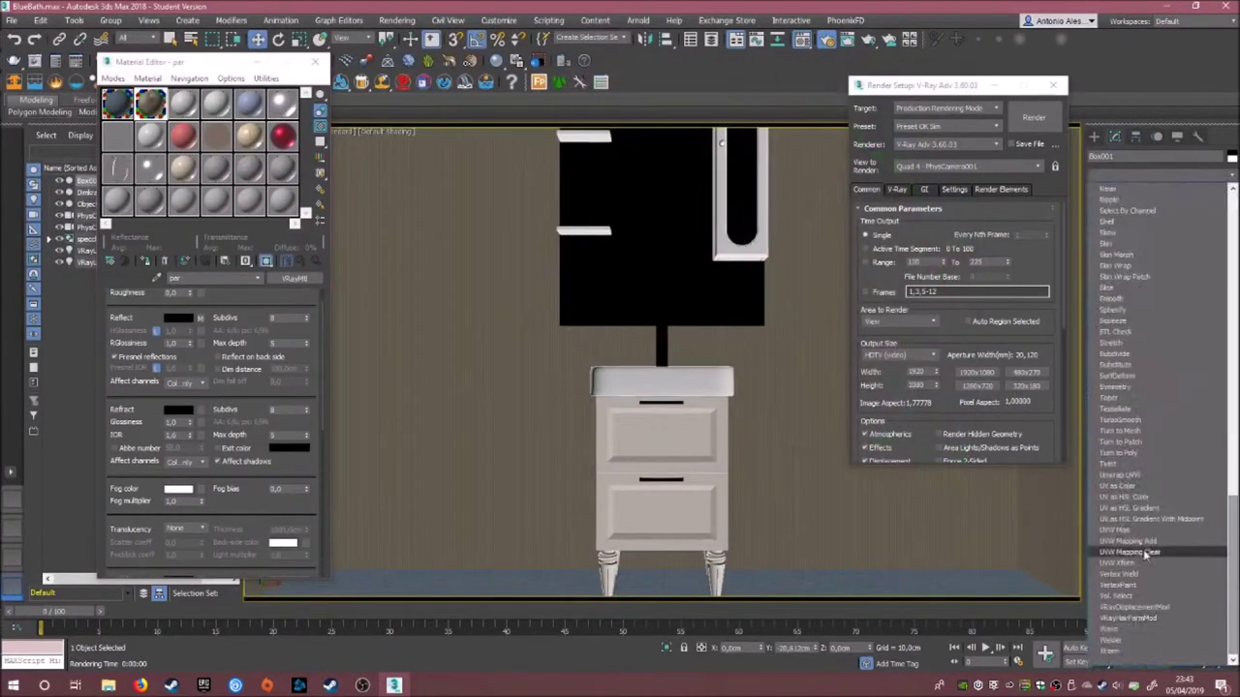
# - Add a 100 cm Box UVW Map modifier to the Box001 walls
pyautogui.click(1129, 203)
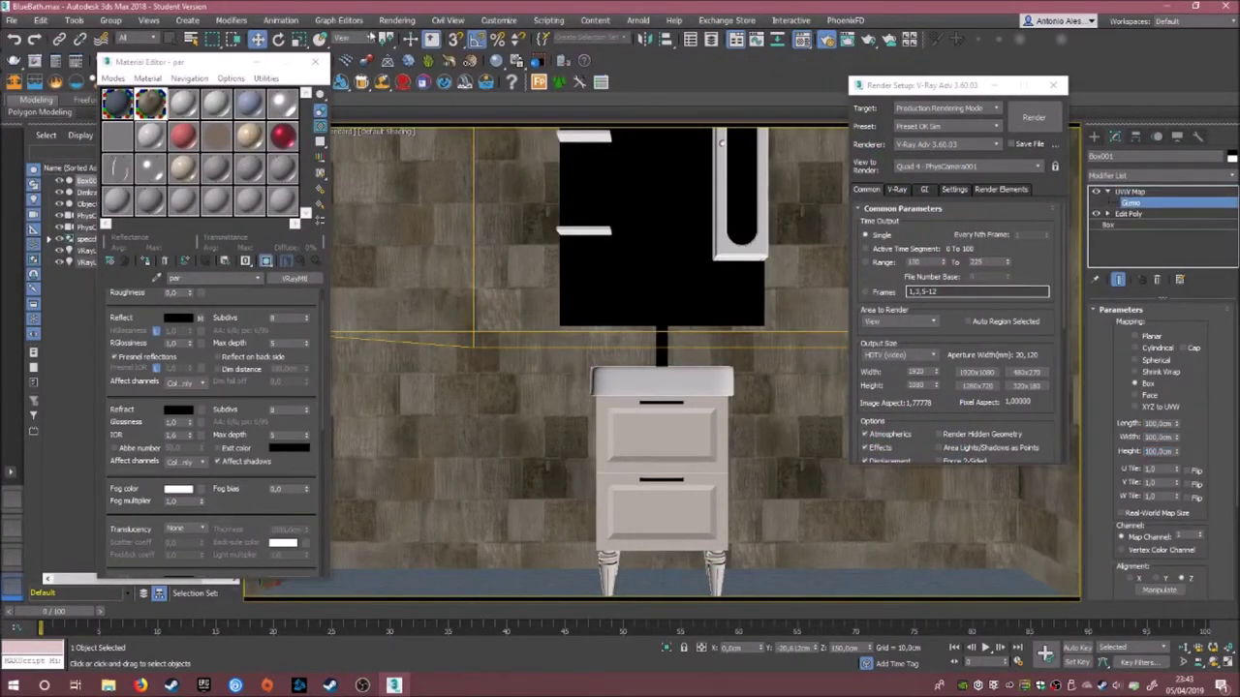
pyautogui.press('p')
pyautogui.press('c')
# - Select the floor's mapping gizmo and orbit in Perspective to inspect the floor and vanity
pyautogui.click(515, 457)
pyautogui.click(1130, 202)
pyautogui.press('p')
pyautogui.scroll(5, 683, 583)
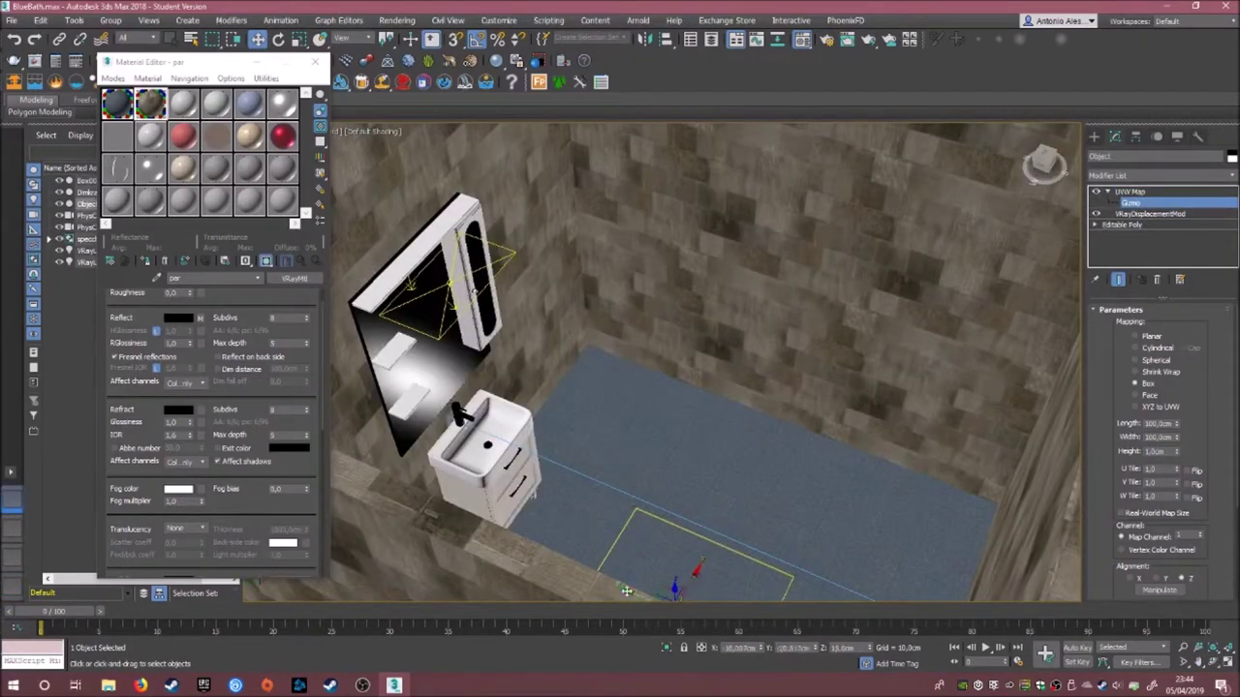
pyautogui.keyDown('alt'); pyautogui.moveTo(627, 591); pyautogui.dragTo(631, 470, button='middle'); pyautogui.keyUp('alt')
pyautogui.scroll(-3, 632, 470)
# - Reselect the walls, return to PhysCamera001, close the Material Editor and open Render Setup
pyautogui.click(421, 403)
pyautogui.press('c')
pyautogui.click(315, 61)
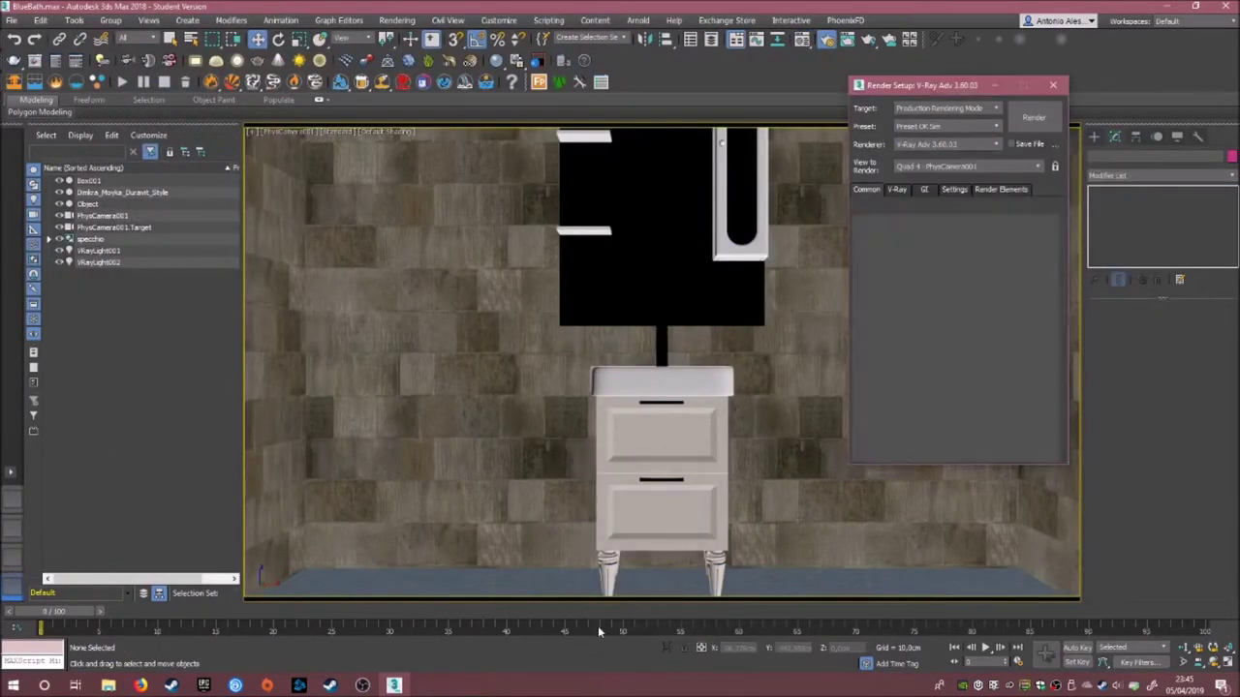
pyautogui.click(1034, 117)
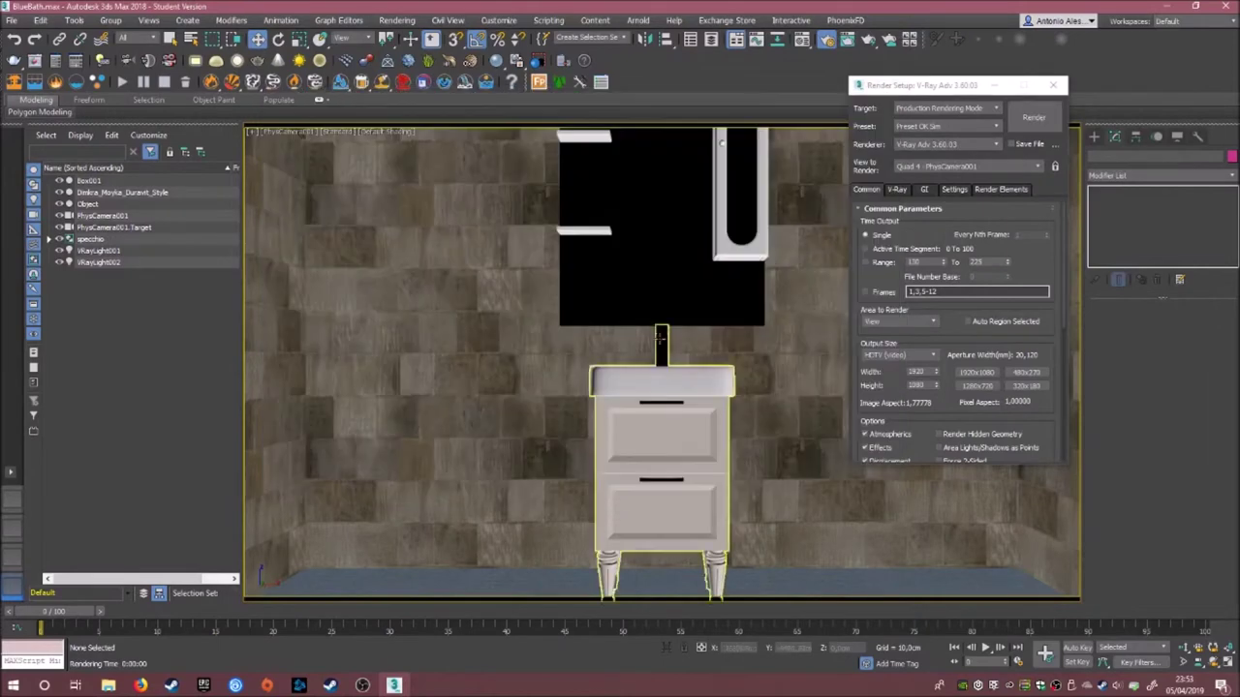
# - Render the bathroom with V-Ray and shift the VRayLight colour
pyautogui.click(1033, 117)
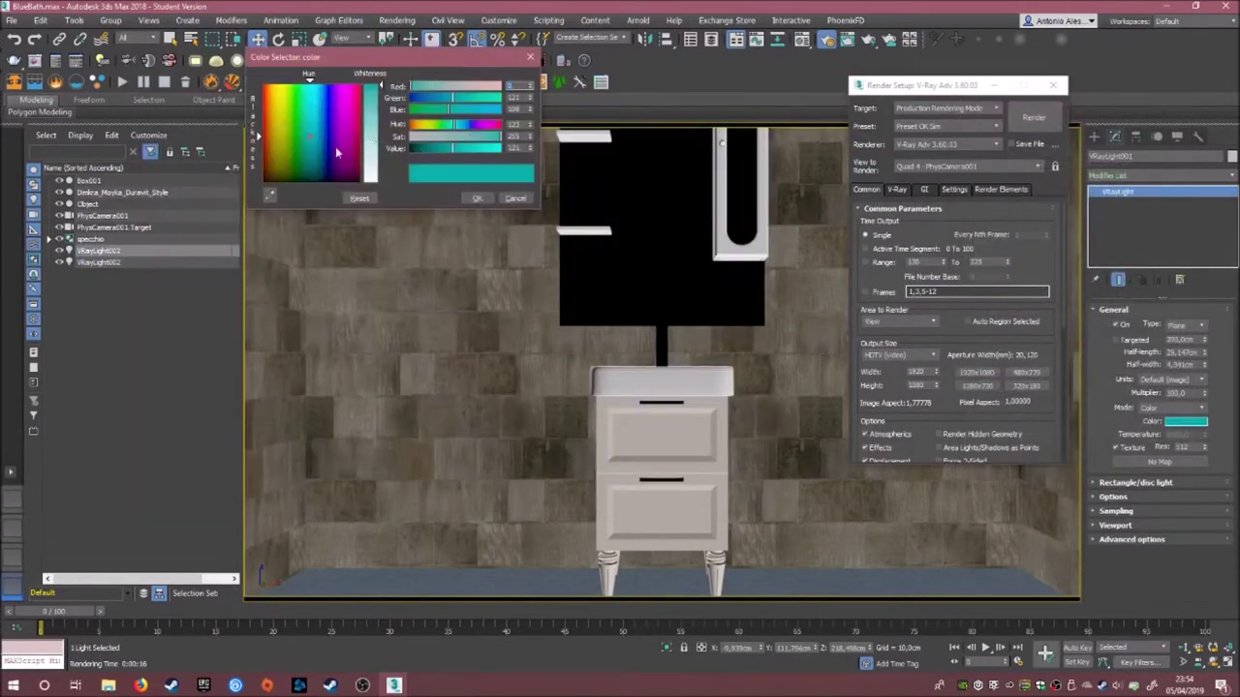
pyautogui.moveTo(337, 152); pyautogui.dragTo(350, 146)
pyautogui.click(476, 197)
# - Re-render with the updated teal lights and save the result as BlueBath
pyautogui.click(1033, 117)
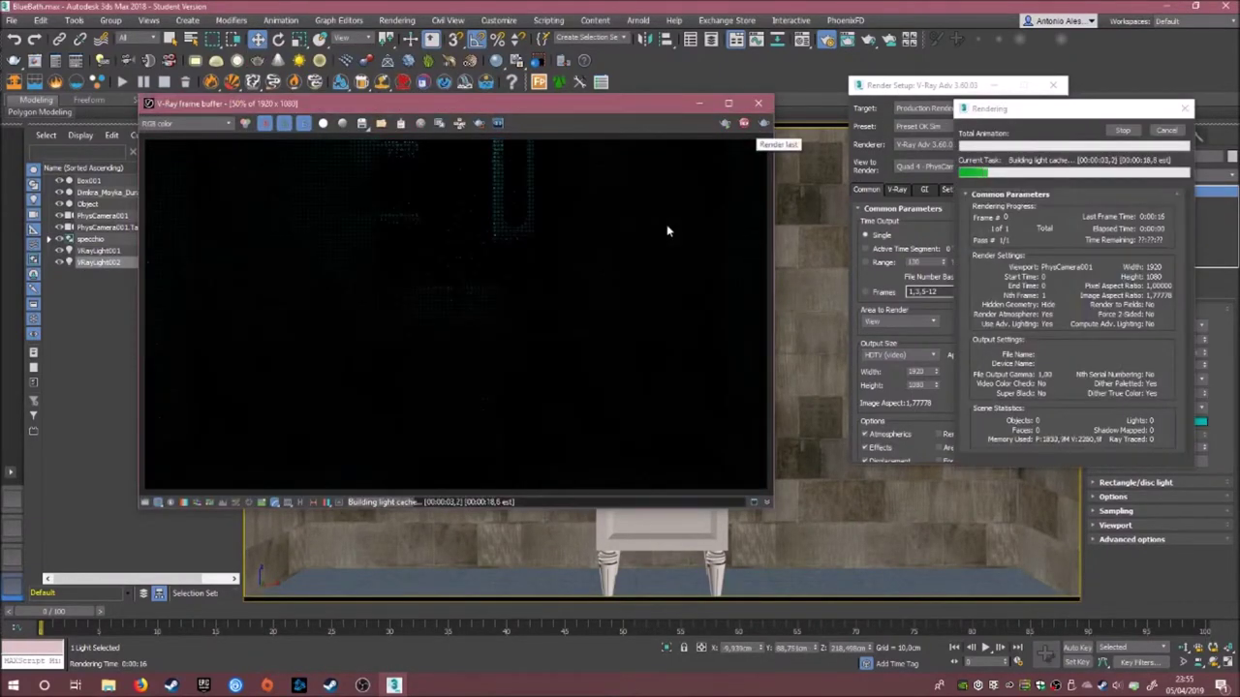
pyautogui.click(1034, 118)
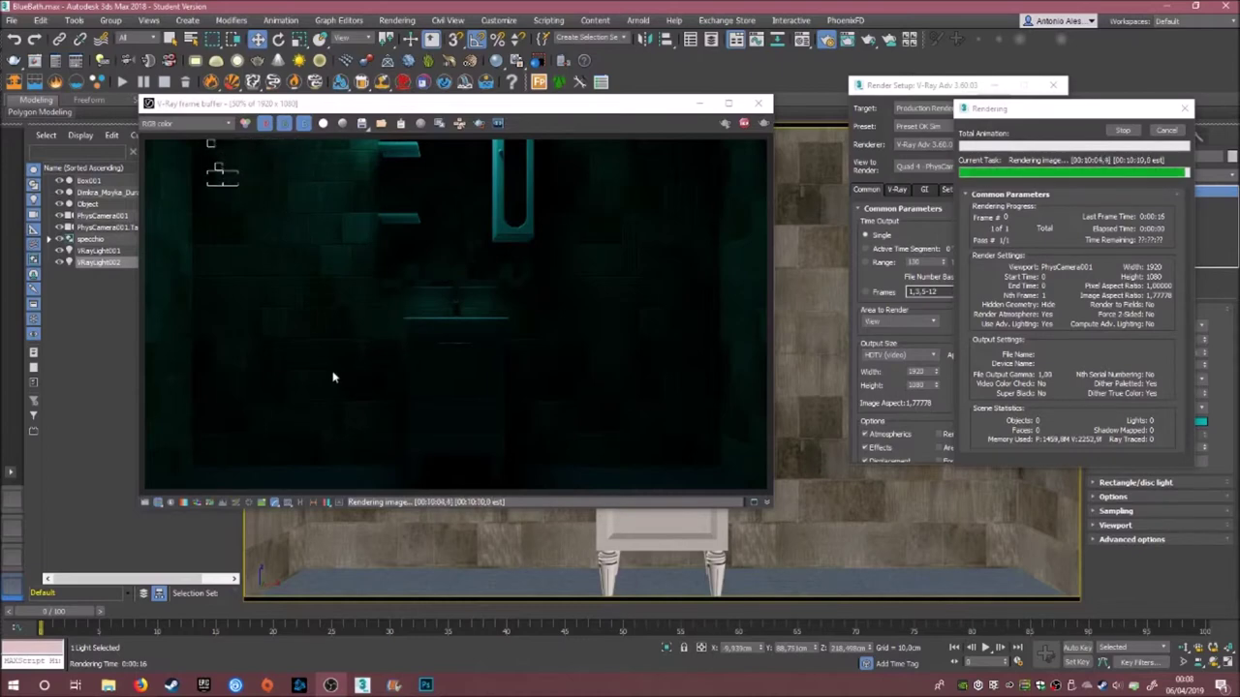
pyautogui.click(361, 123)
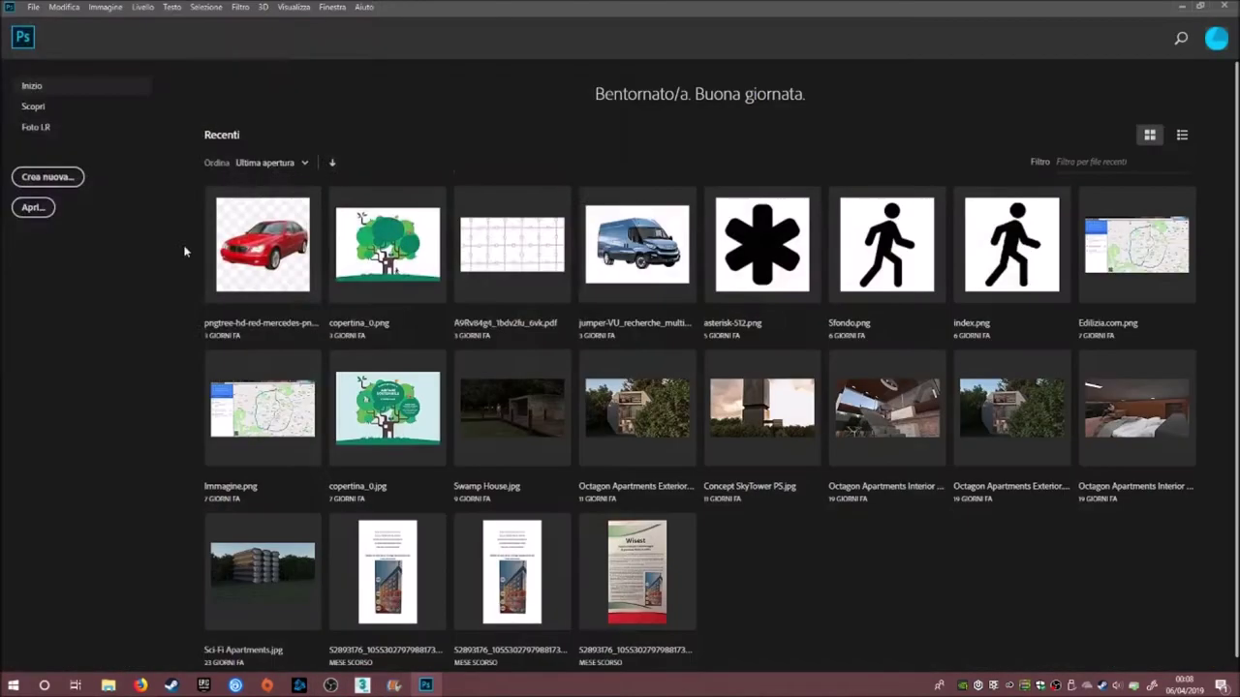
pyautogui.click(33, 207)
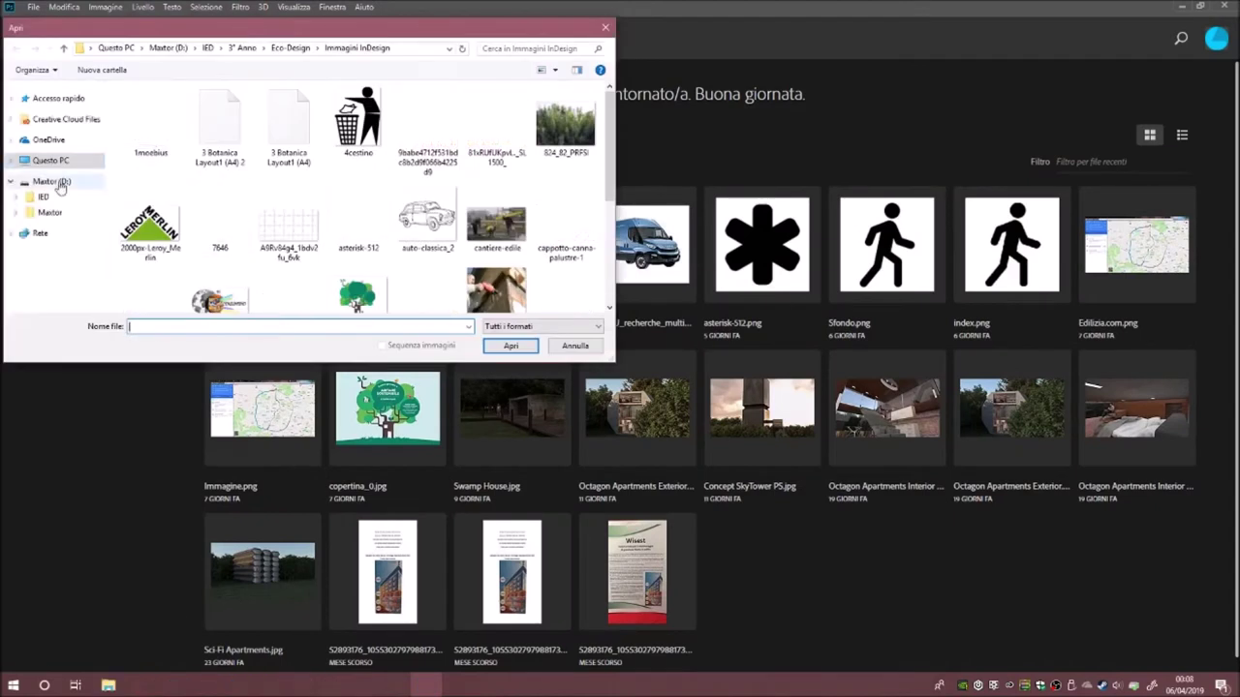
# - Open BlueBath.jpg from the Desktop and raise Esposizione to +0,15 in Camera Raw
pyautogui.click(51, 113)
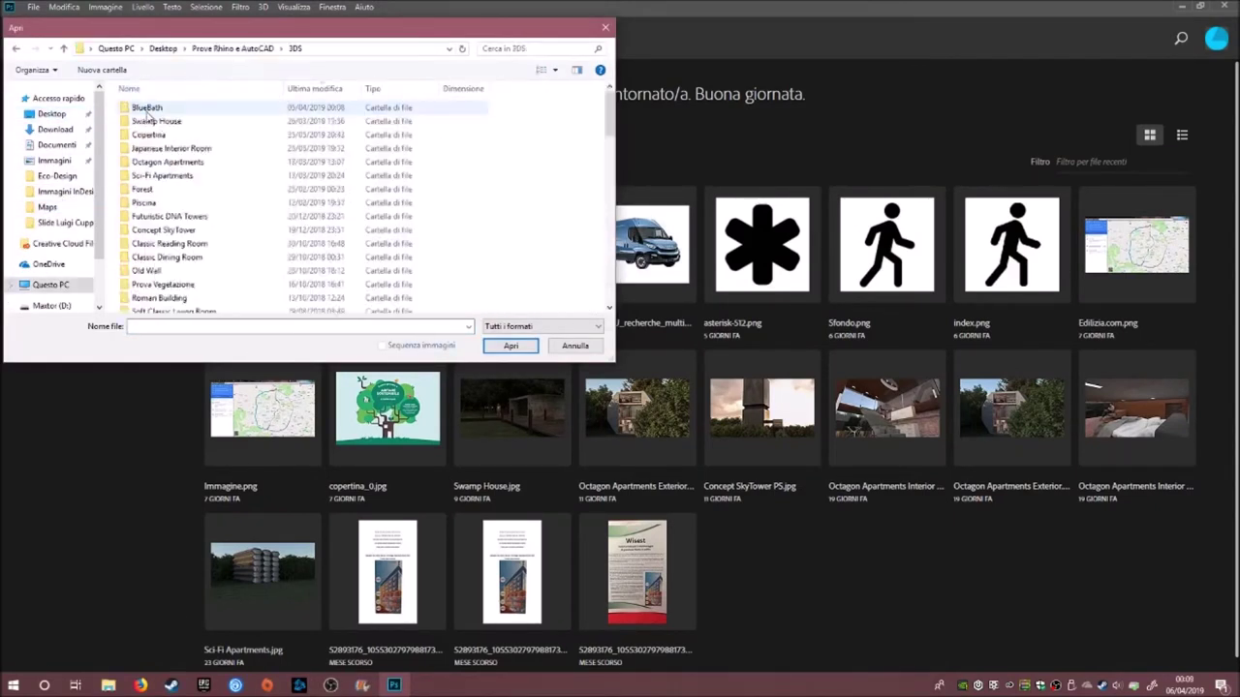
pyautogui.click(521, 349)
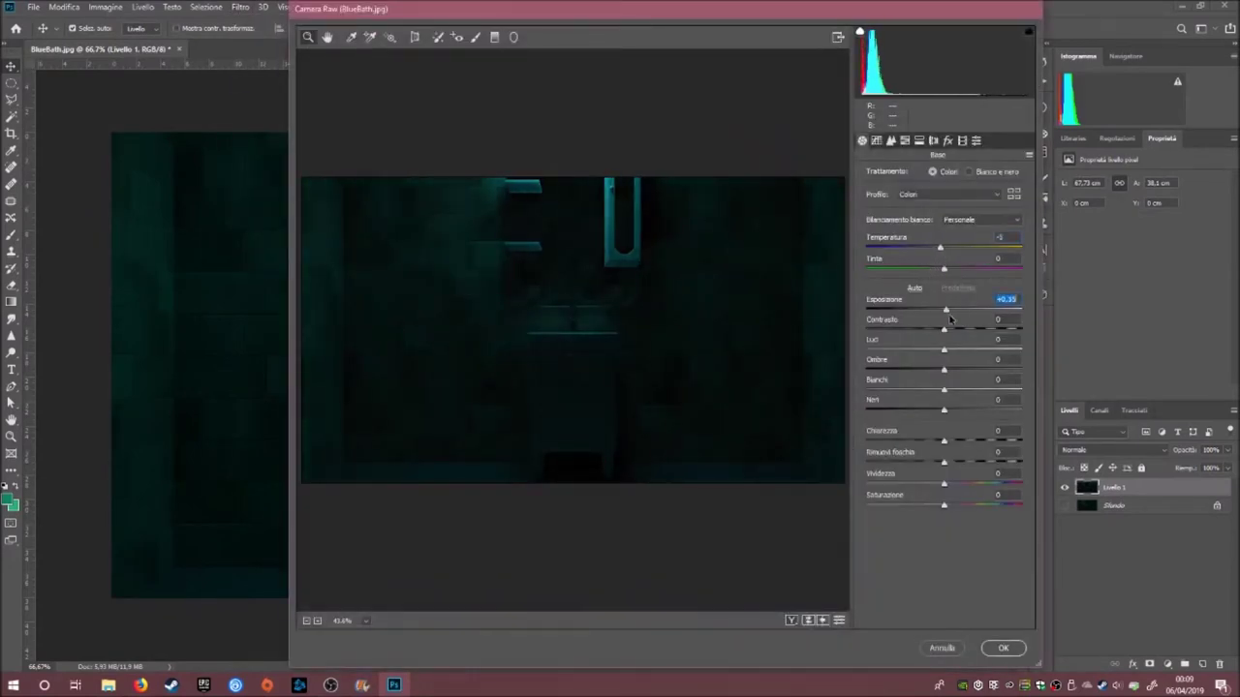
pyautogui.moveTo(949, 319); pyautogui.dragTo(953, 321)
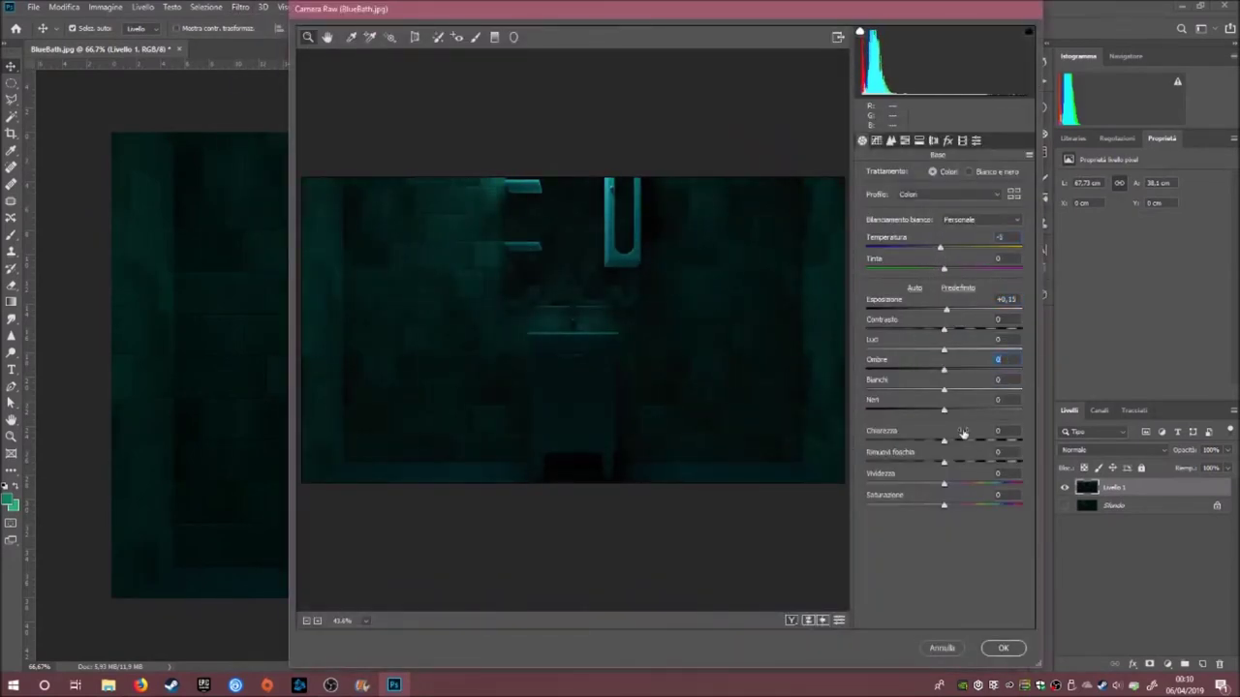
pyautogui.click(1003, 648)
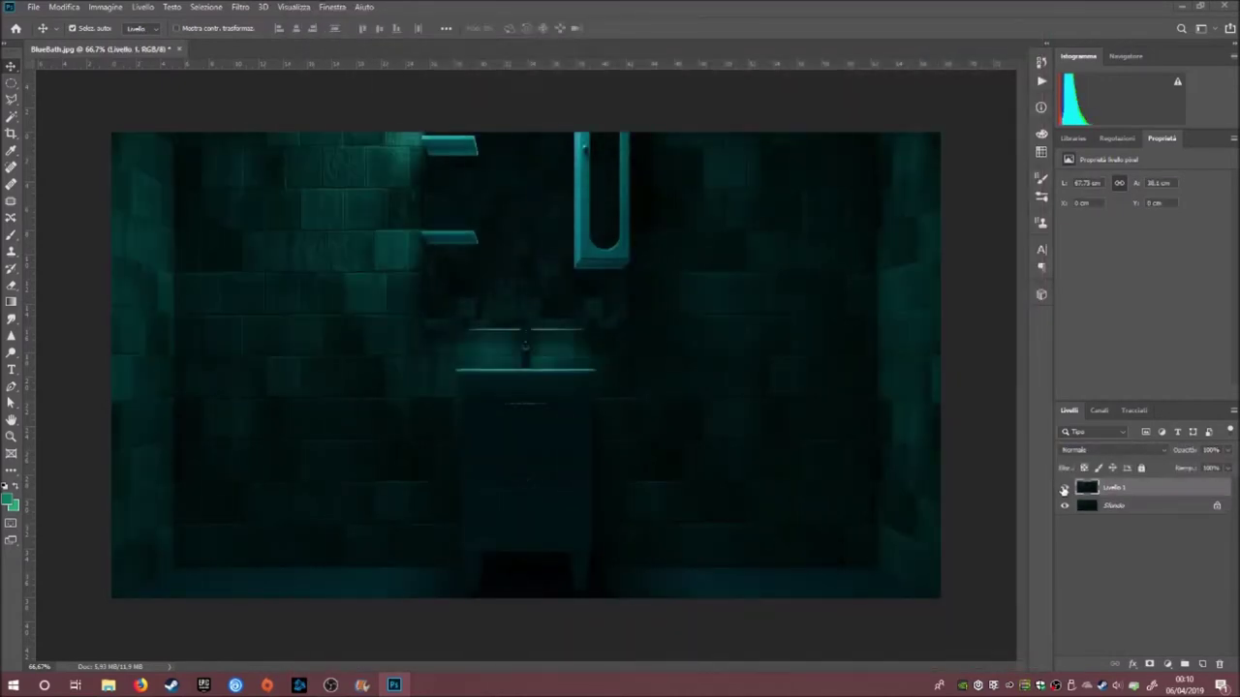